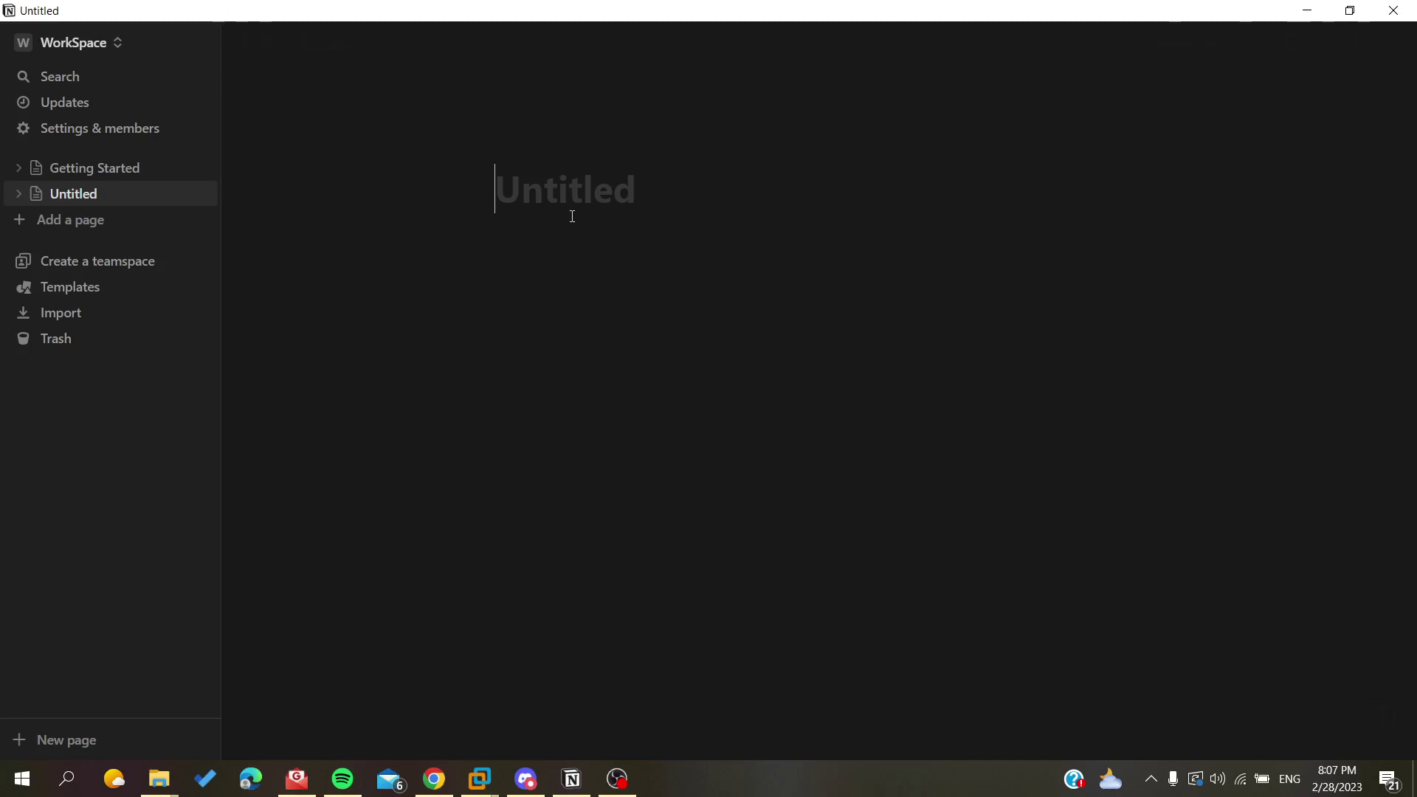
- Title the page 'UNDO delete', correcting the typos along the way
text(I)
key(BackSpace)
text(UNDo)
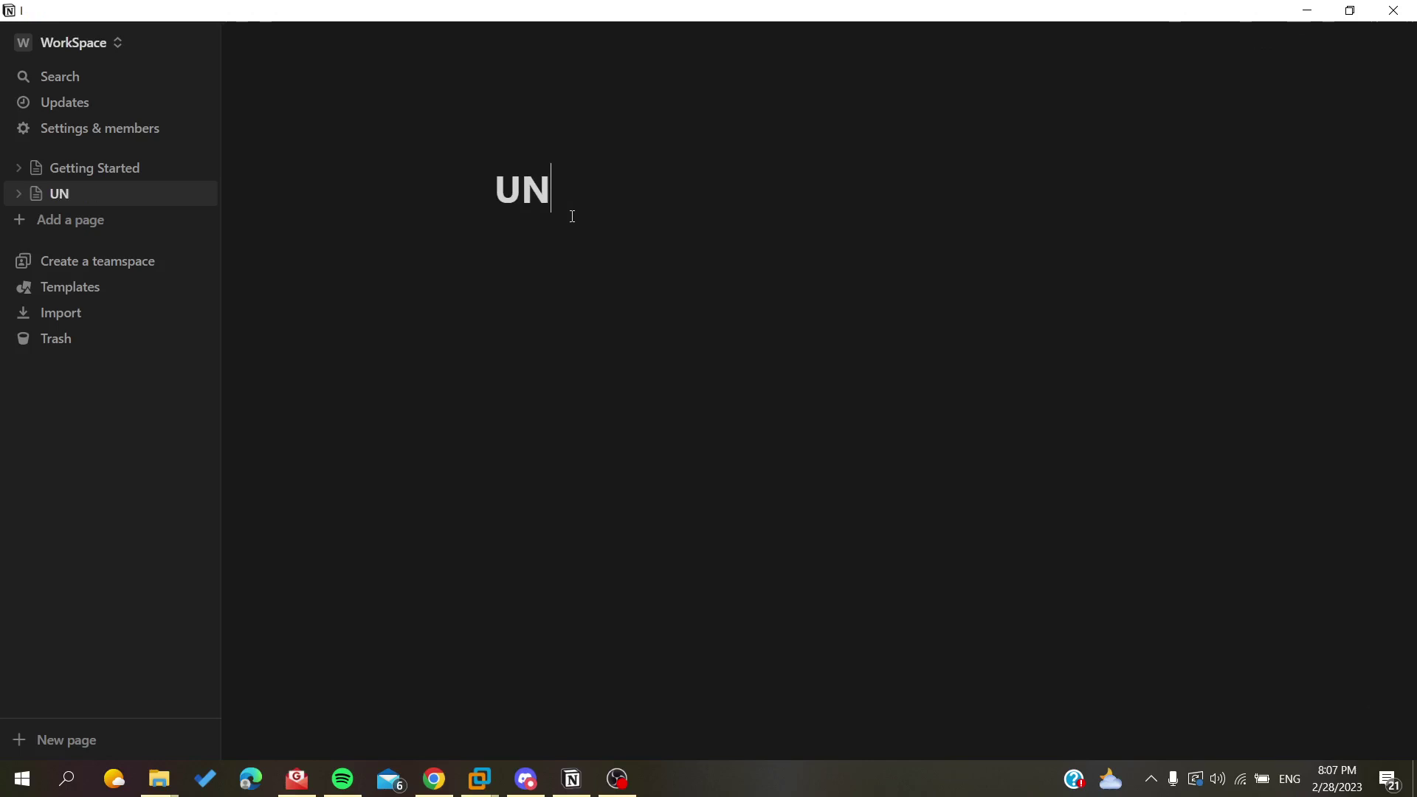
key(BackSpace)
key(BackSpace)
text(n)
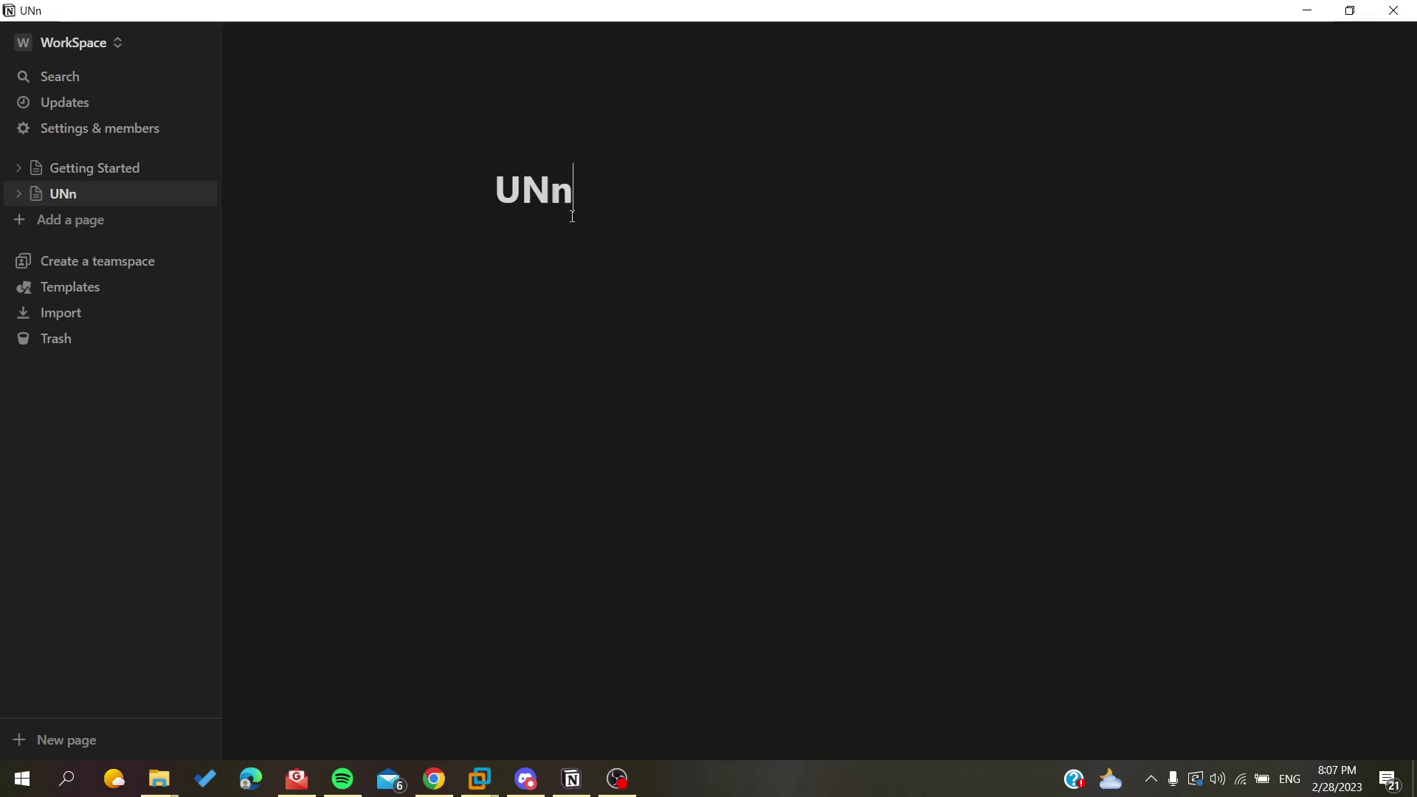
key(BackSpace)
text(DO)
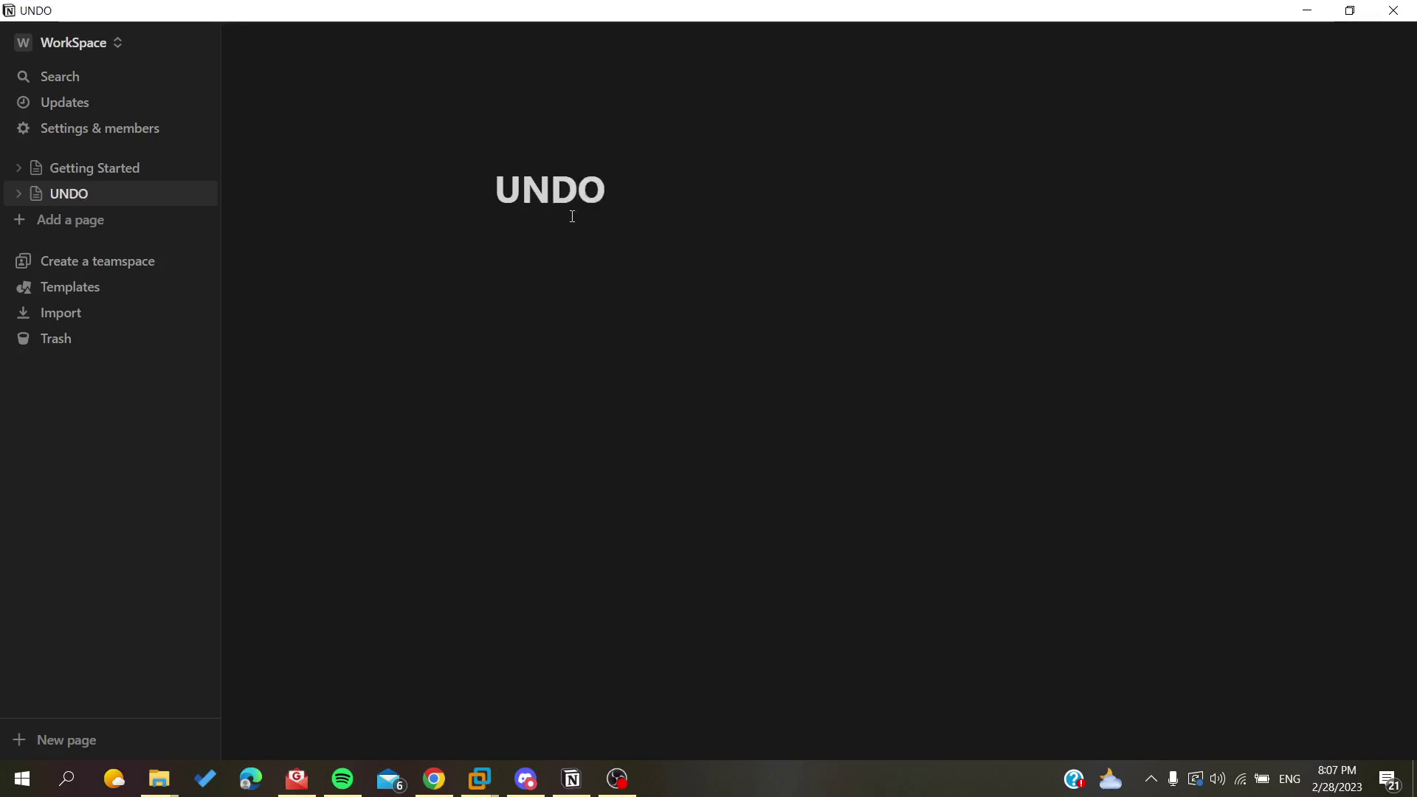
text( delete)
- Add a body line below the title reading 'Dont delete'
key(Return)
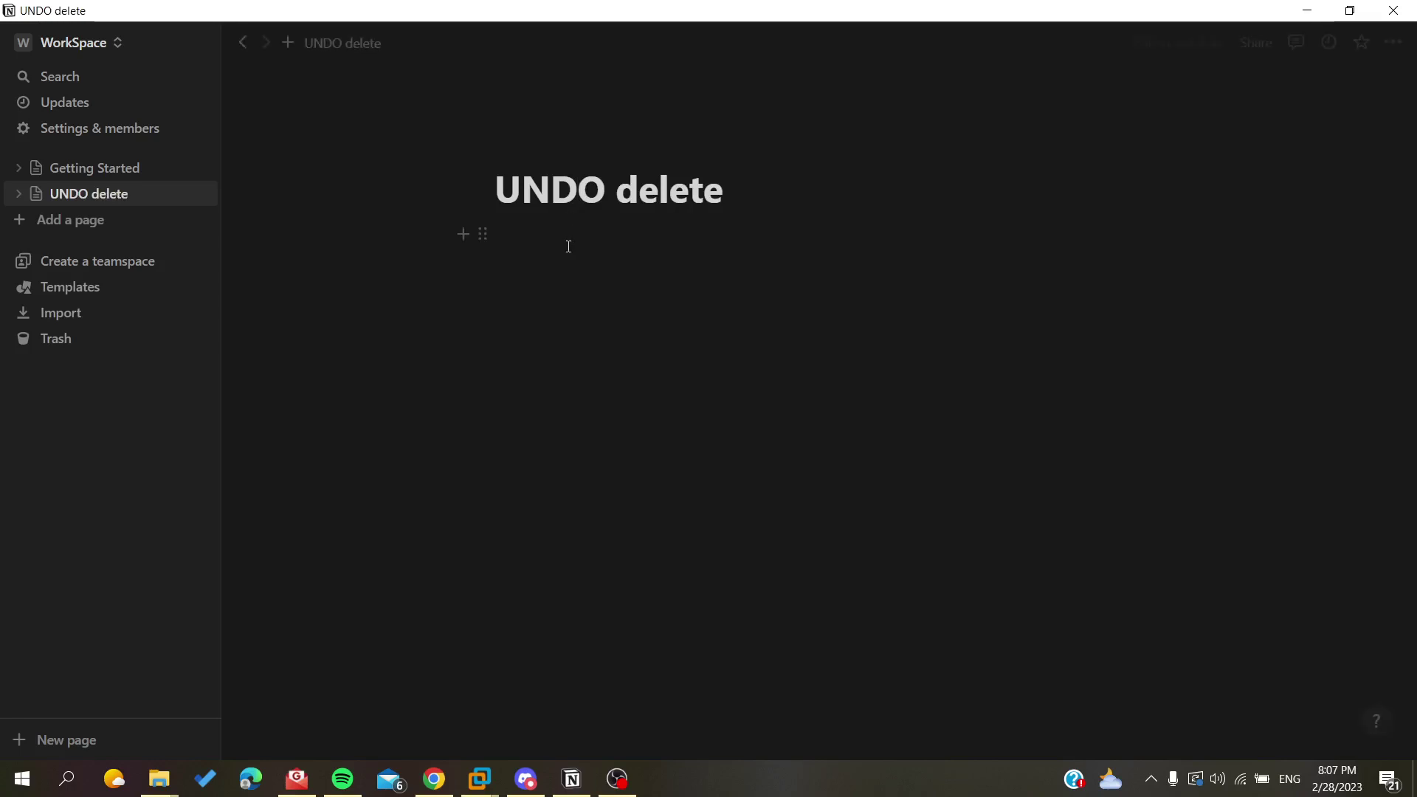
key(Return)
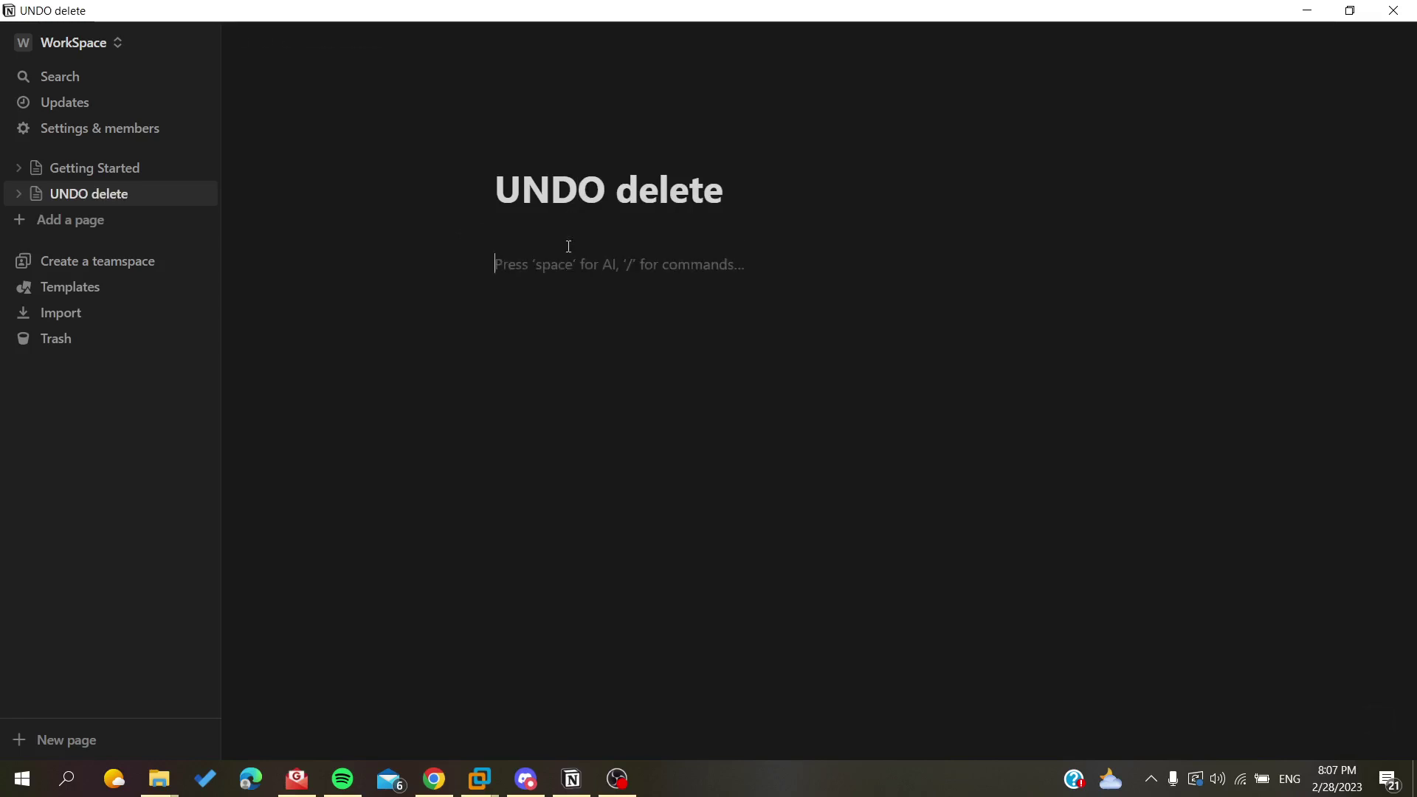
text(D)
key(BackSpace)
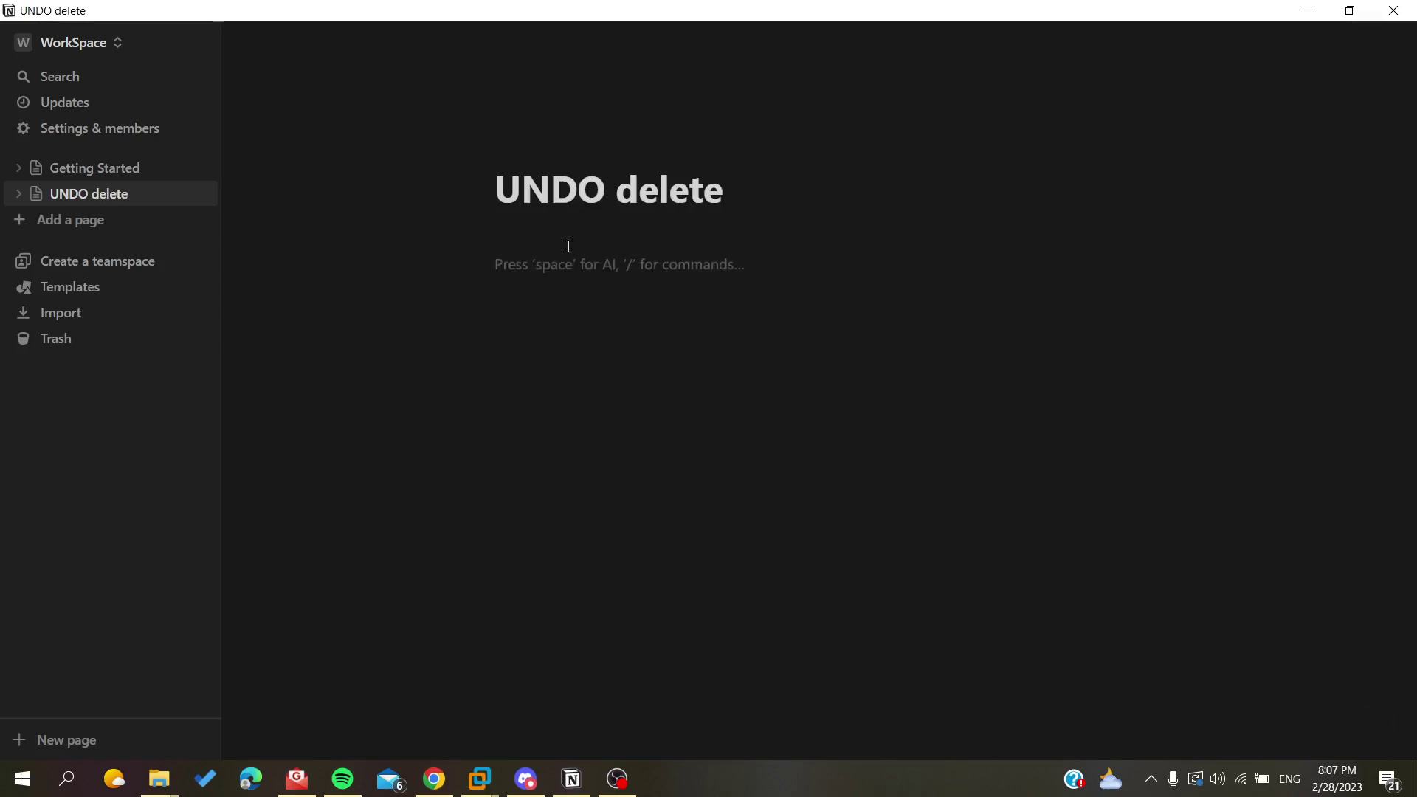
text(Dont delete)
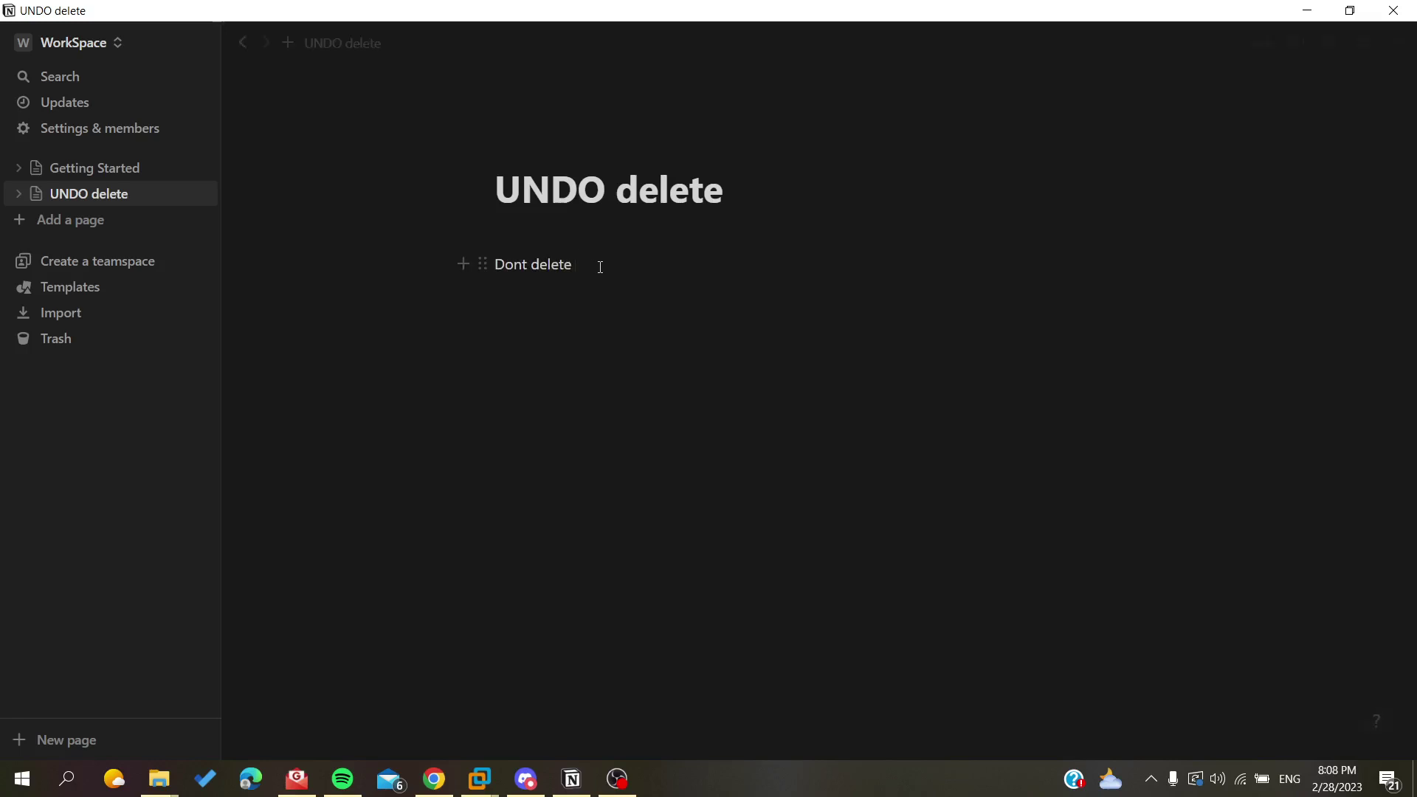
drag(600, 267, 347, 262)
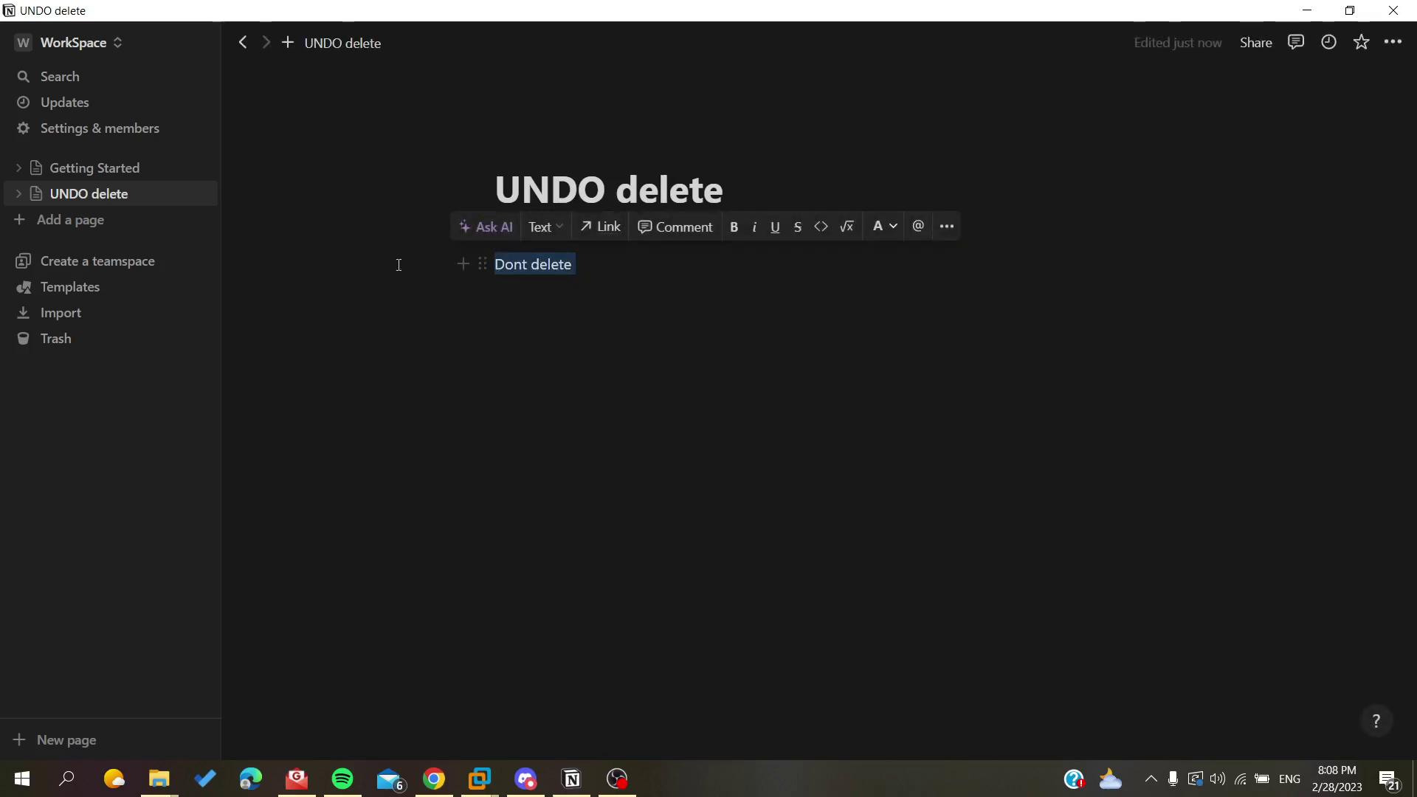
click(596, 262)
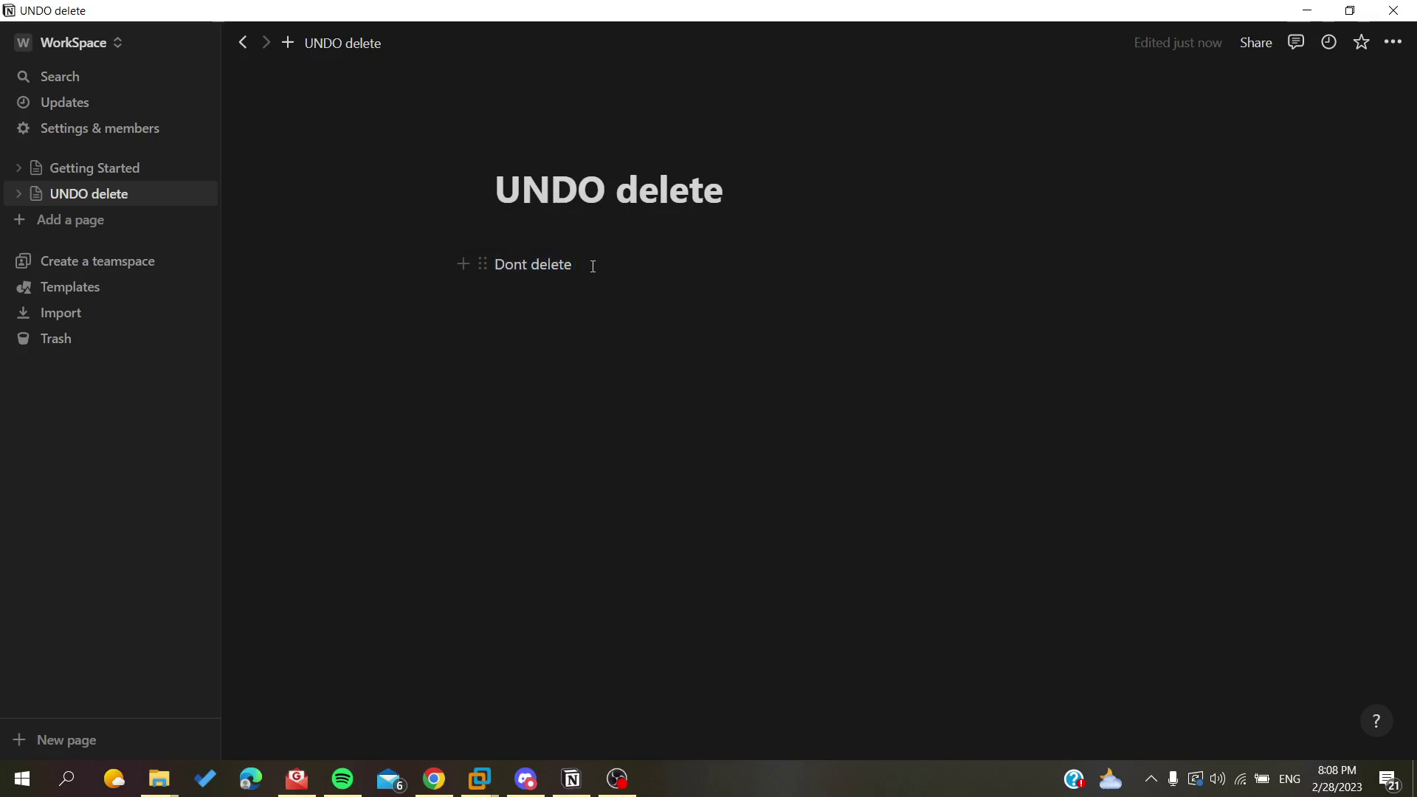
key(ctrl+shift+Left)
key(ctrl+shift+Left)
key(BackSpace)
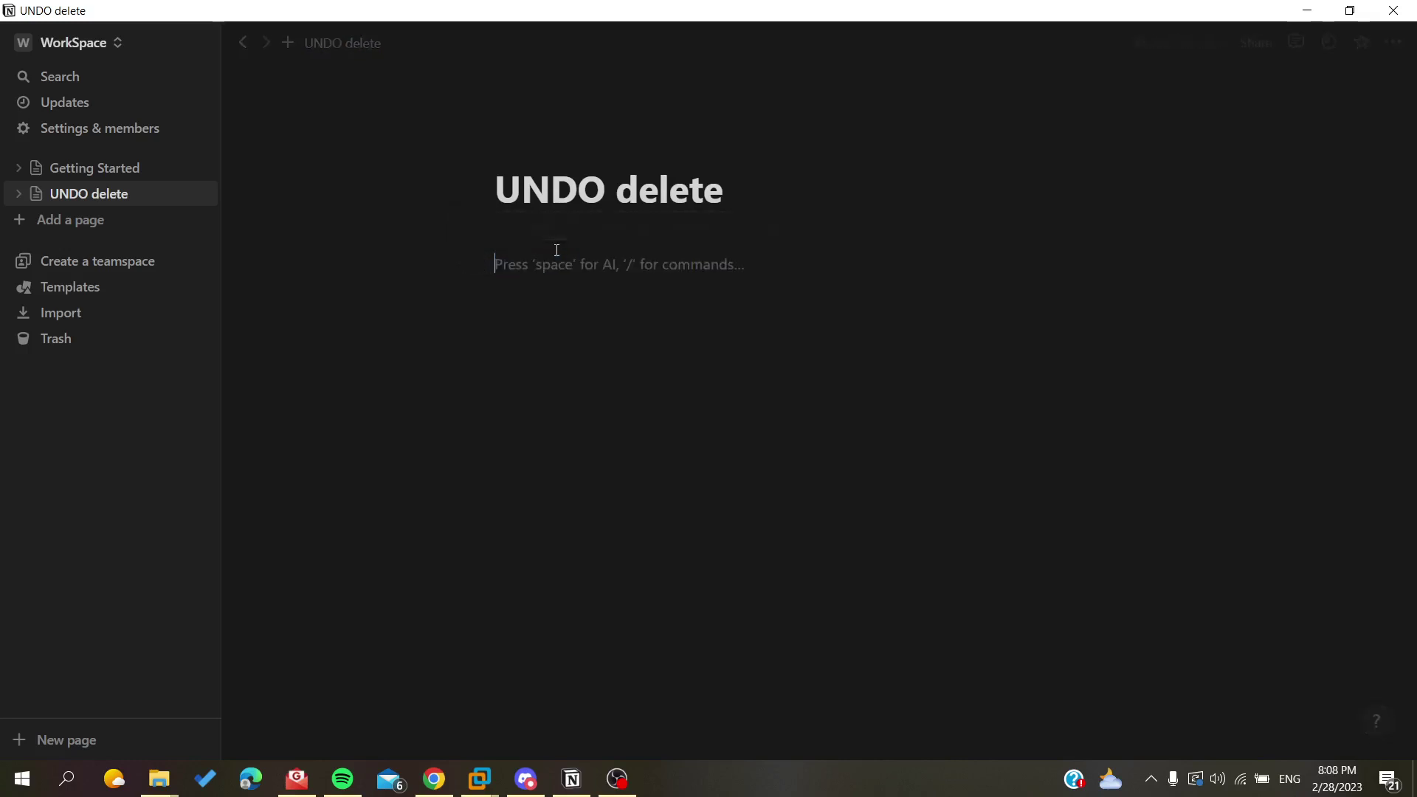
key(ctrl+z)
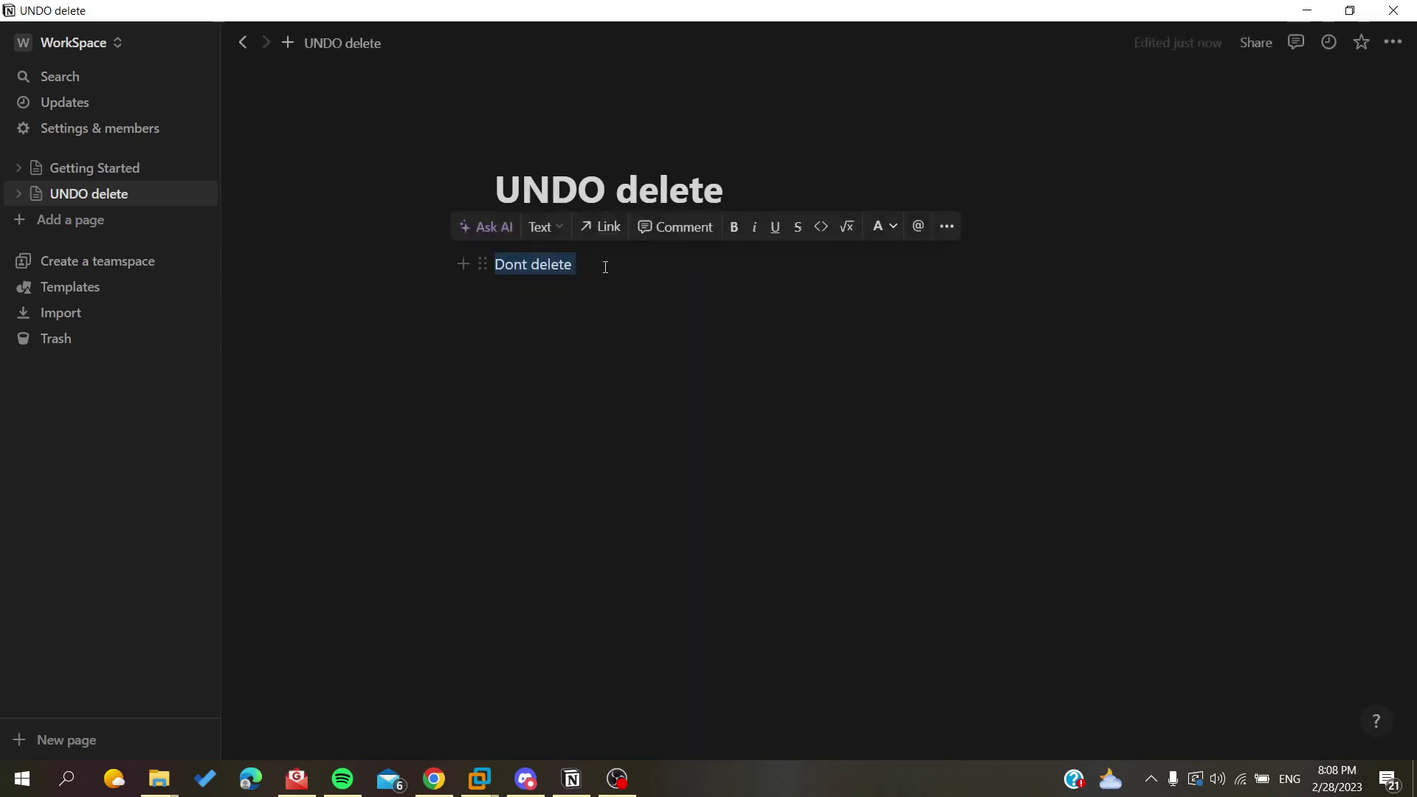
key(Right)
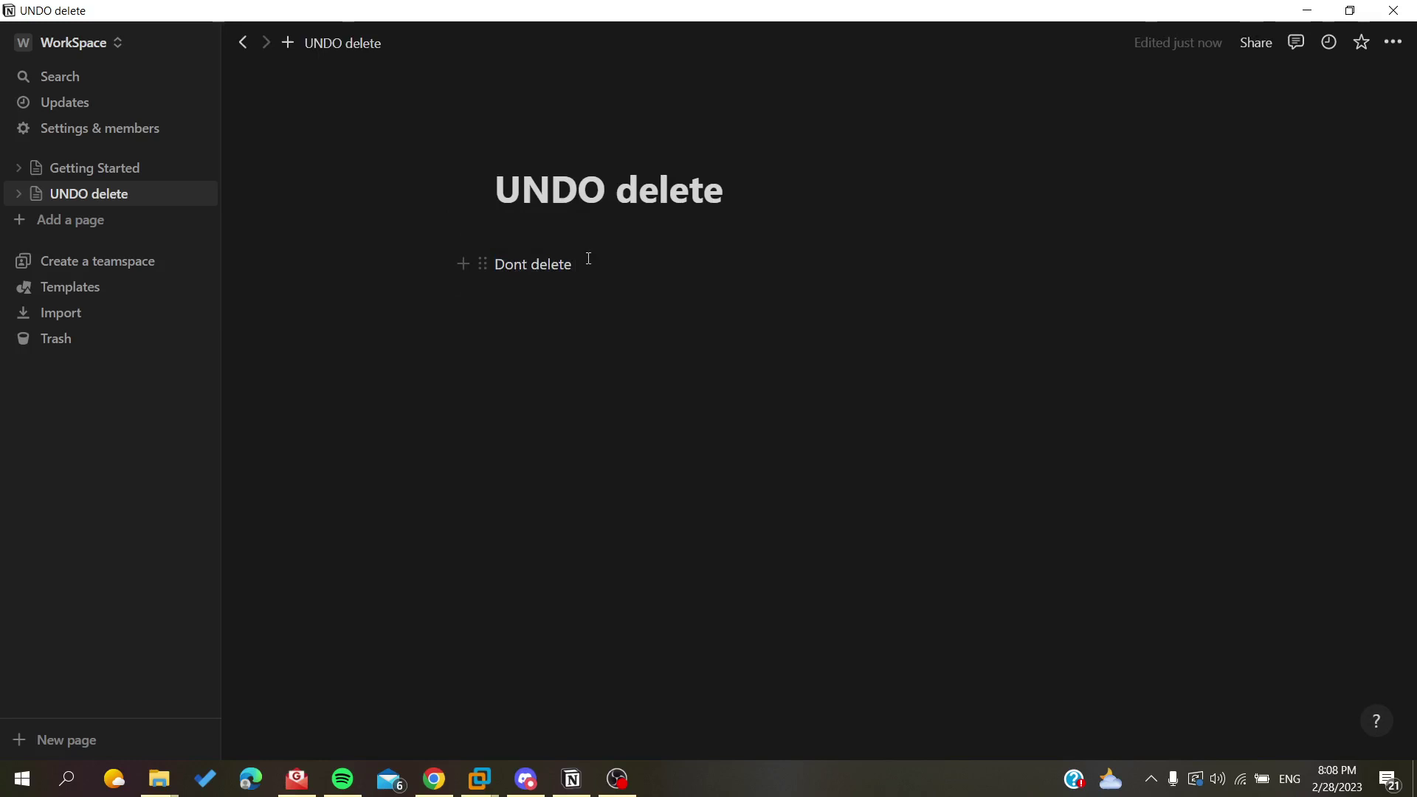
drag(588, 266, 487, 269)
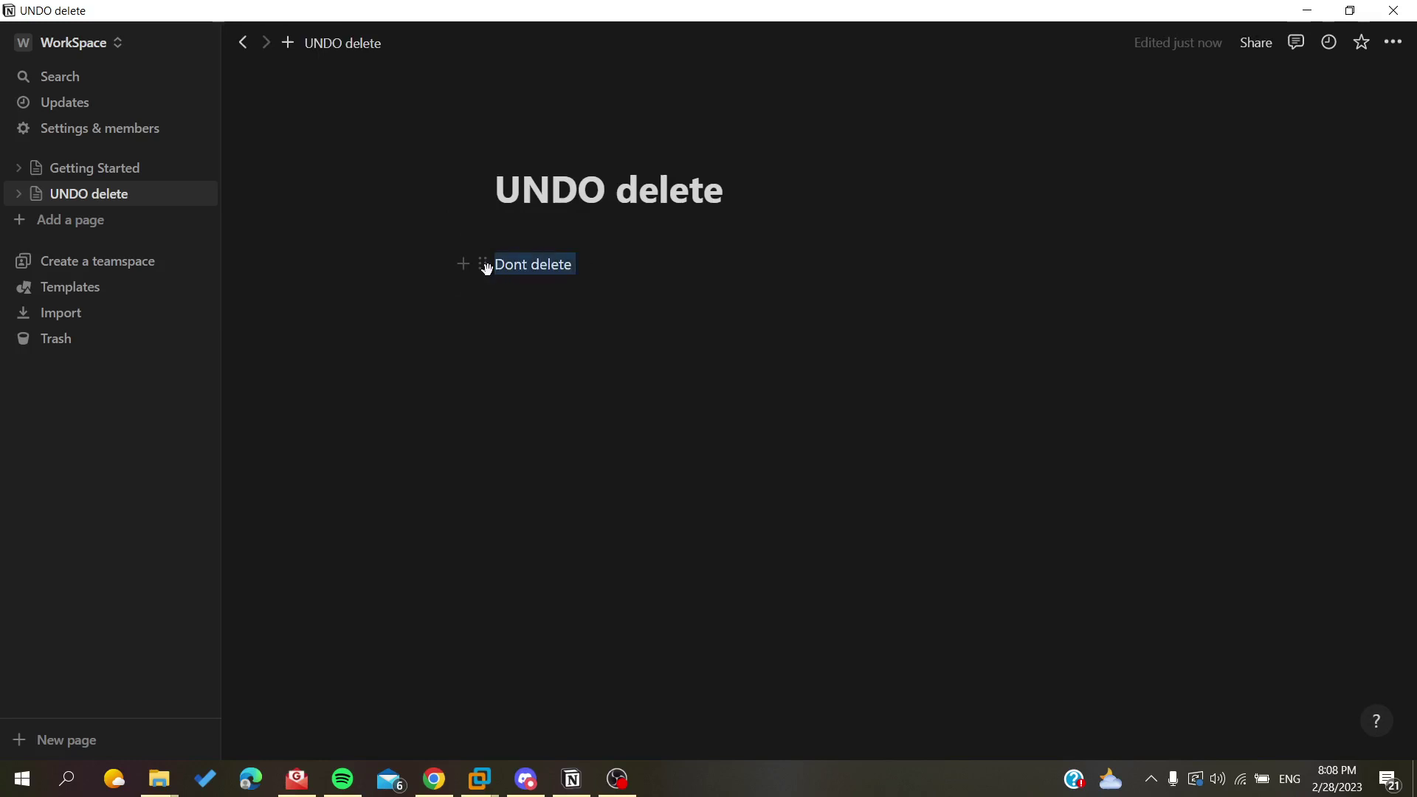
key(BackSpace)
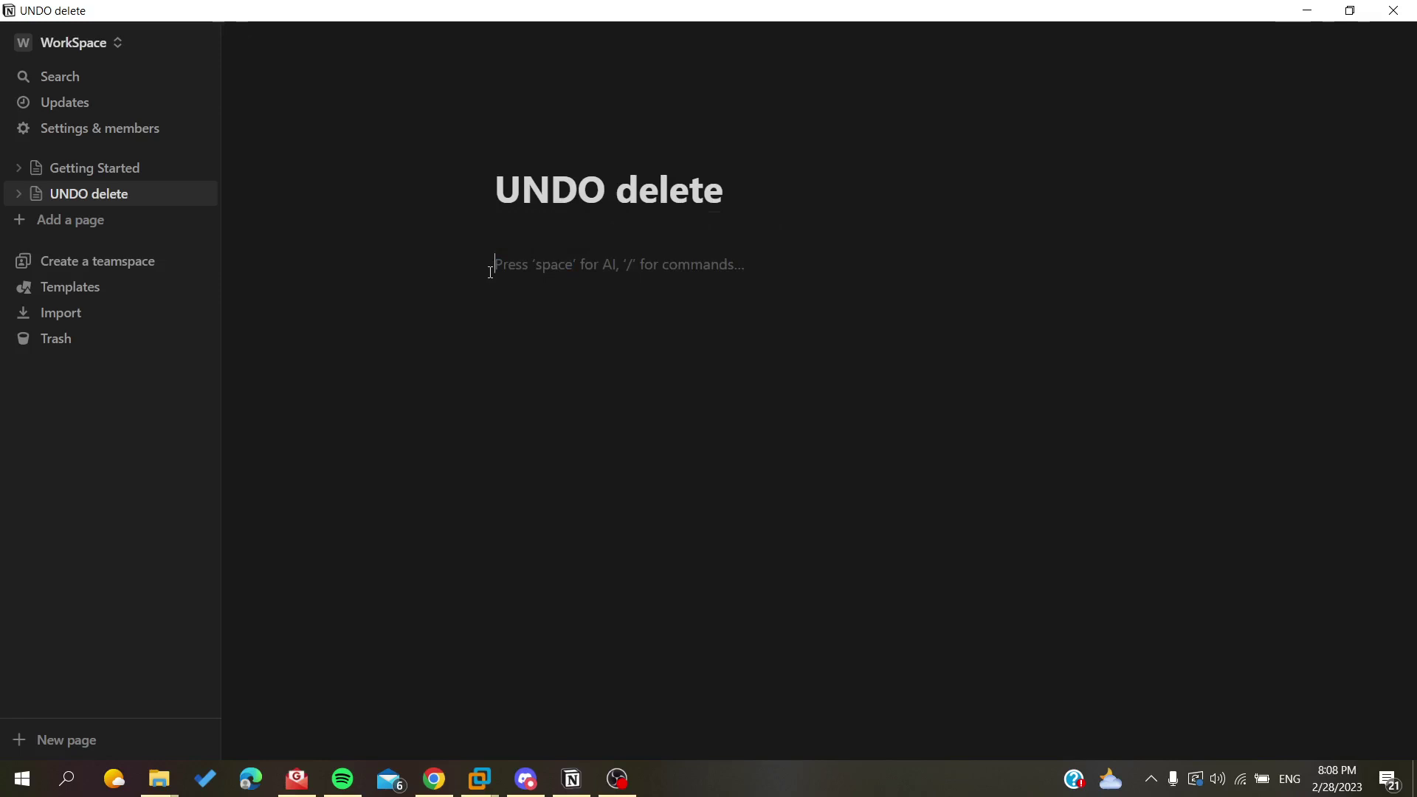
key(ctrl+z)
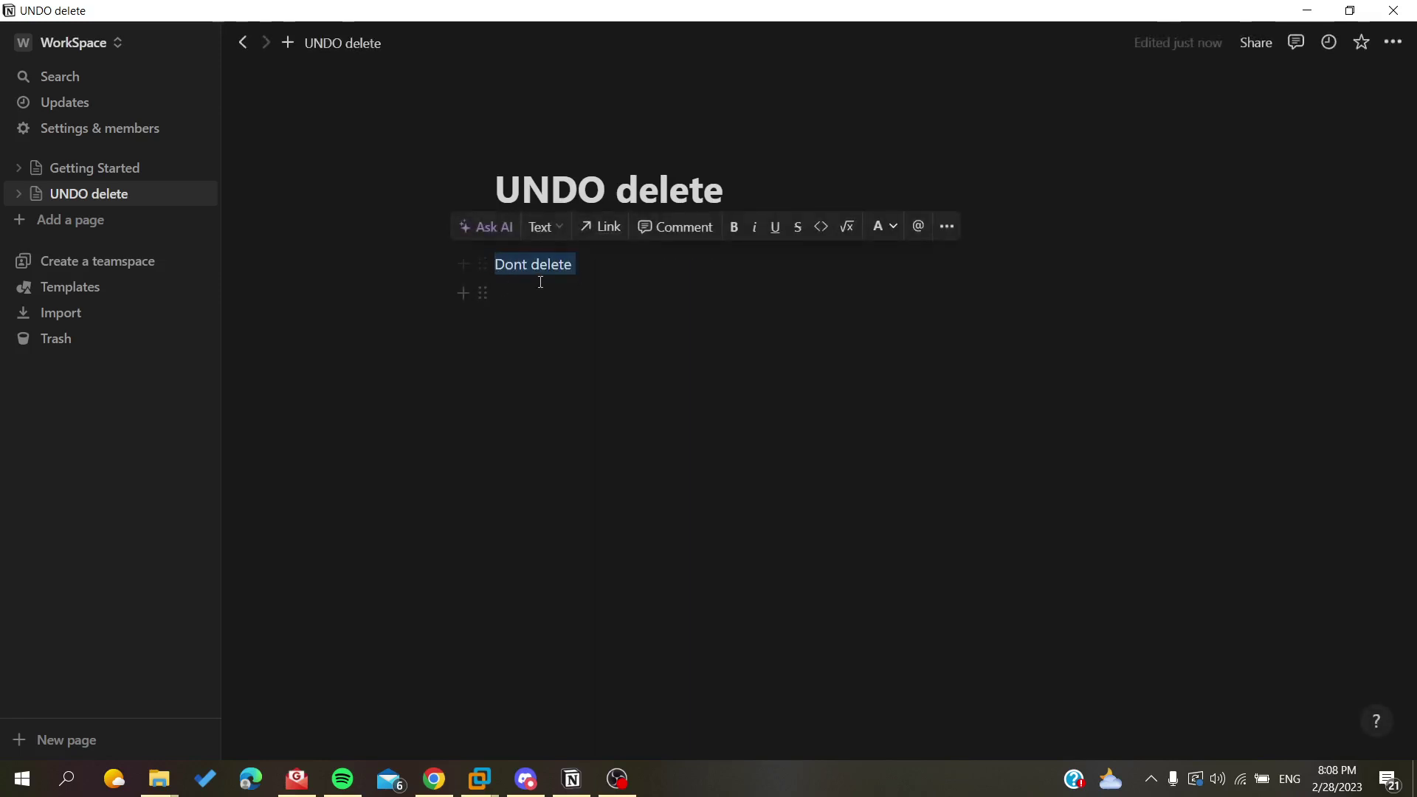
click(598, 267)
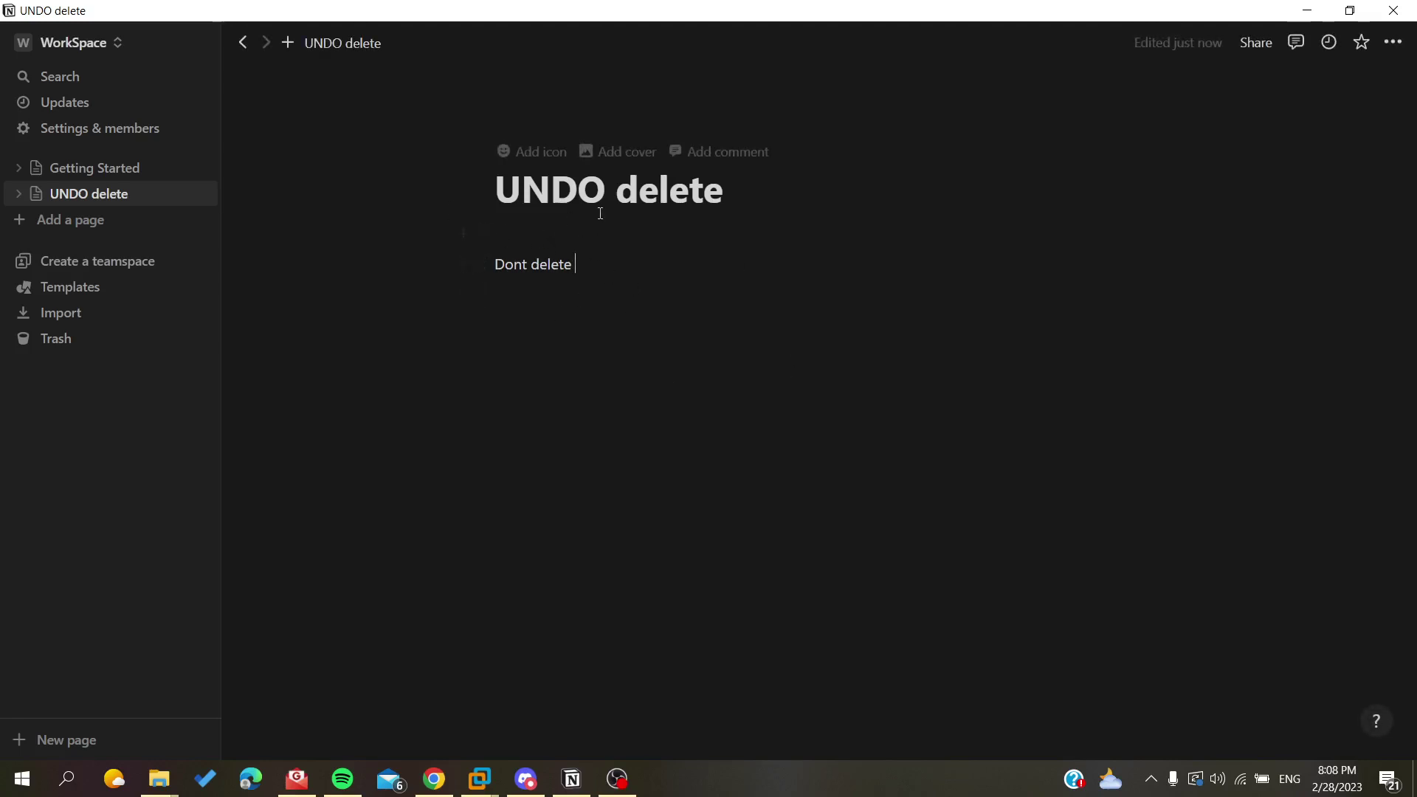
drag(585, 265, 479, 263)
- Delete the 'Dont delete' line, undo with Ctrl+Z, then delete it again
key(BackSpace)
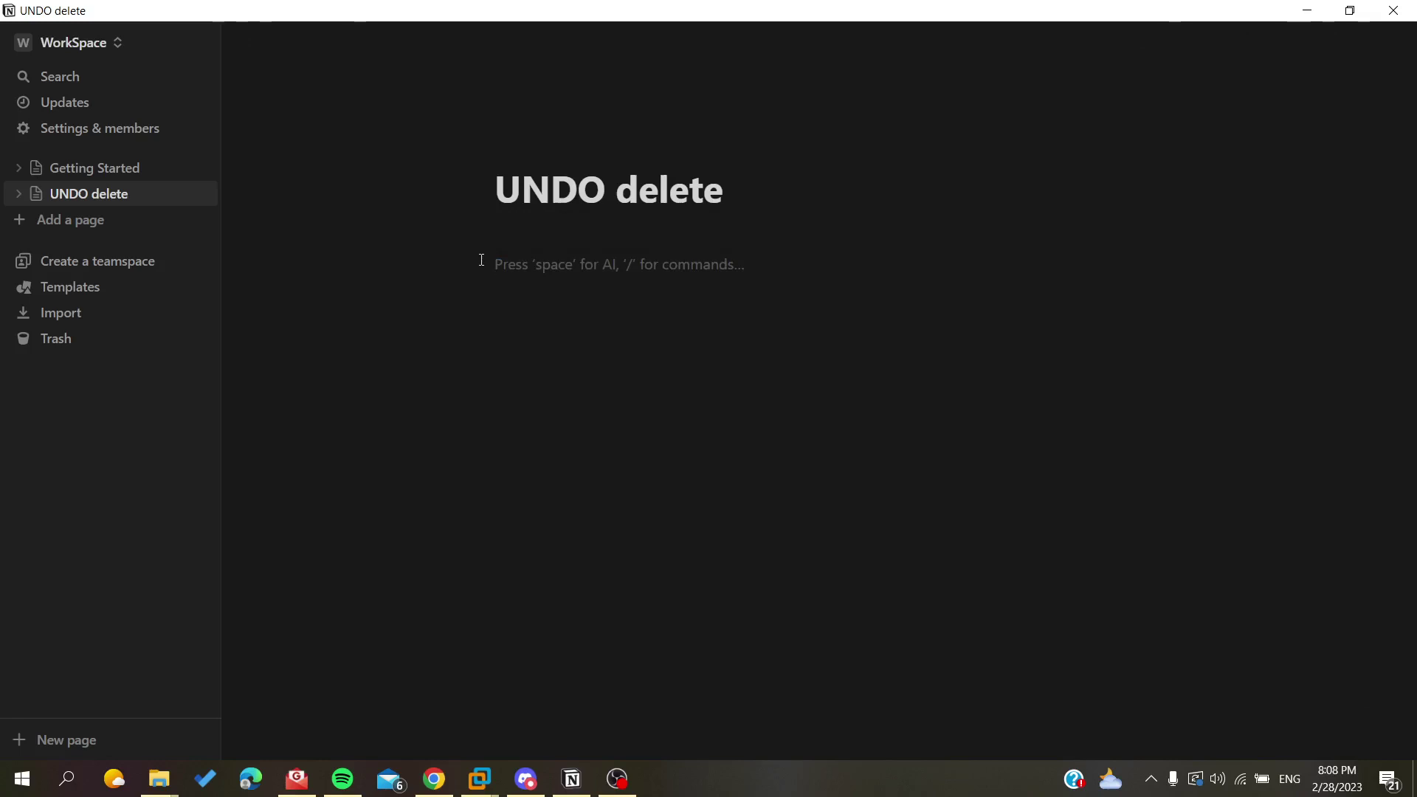
key(ctrl+z)
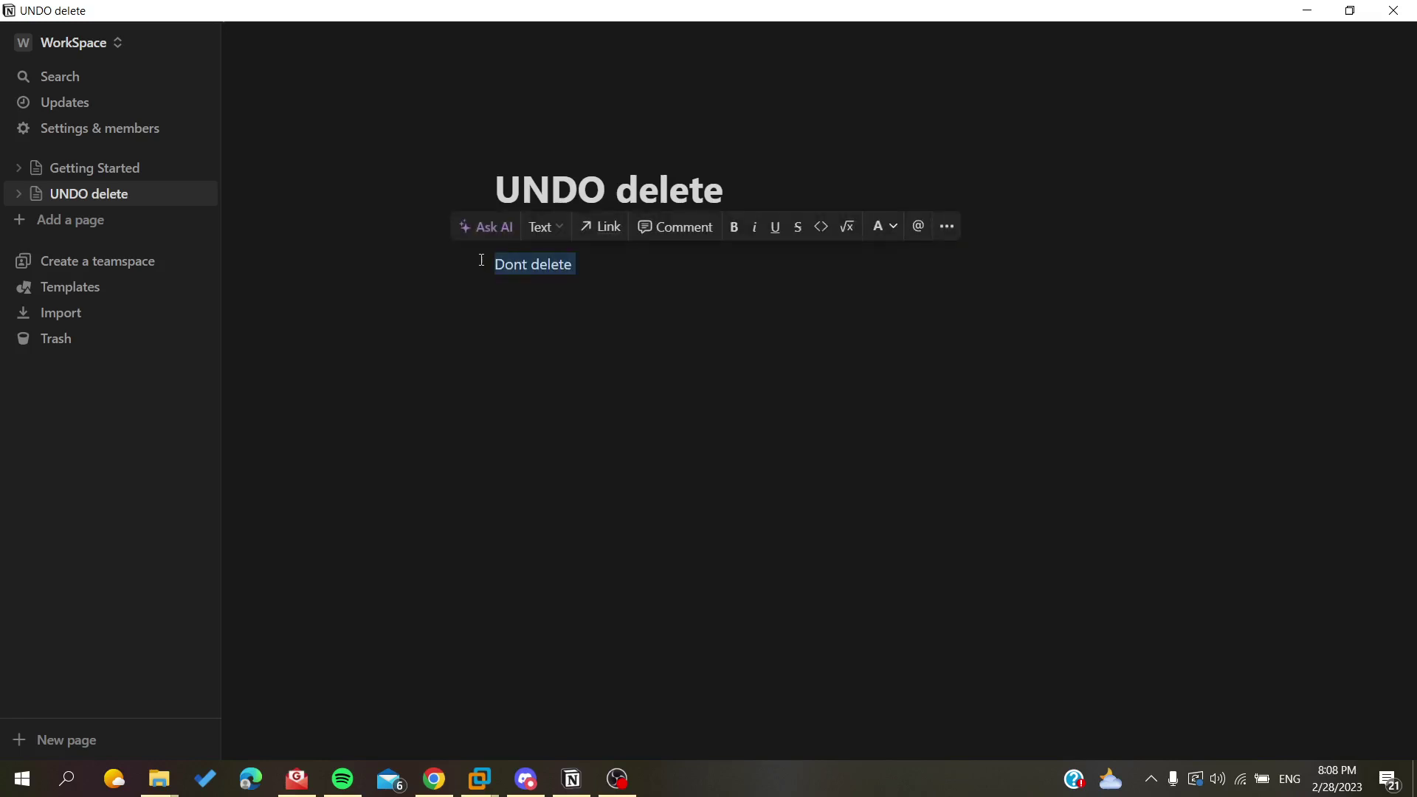
key(BackSpace)
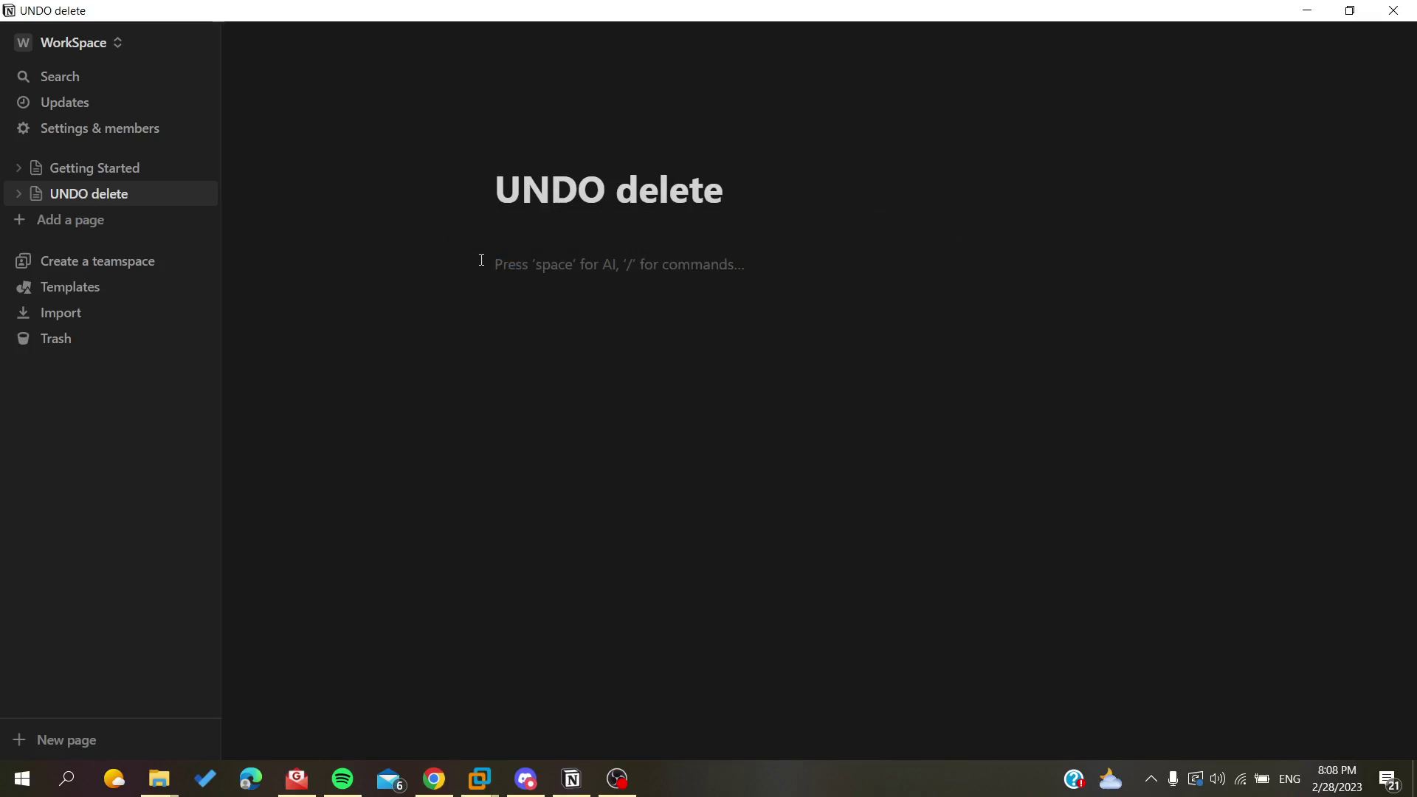
- Undo once more, then select the whole 'Dont delete' line and erase it
key(ctrl+z)
click(677, 294)
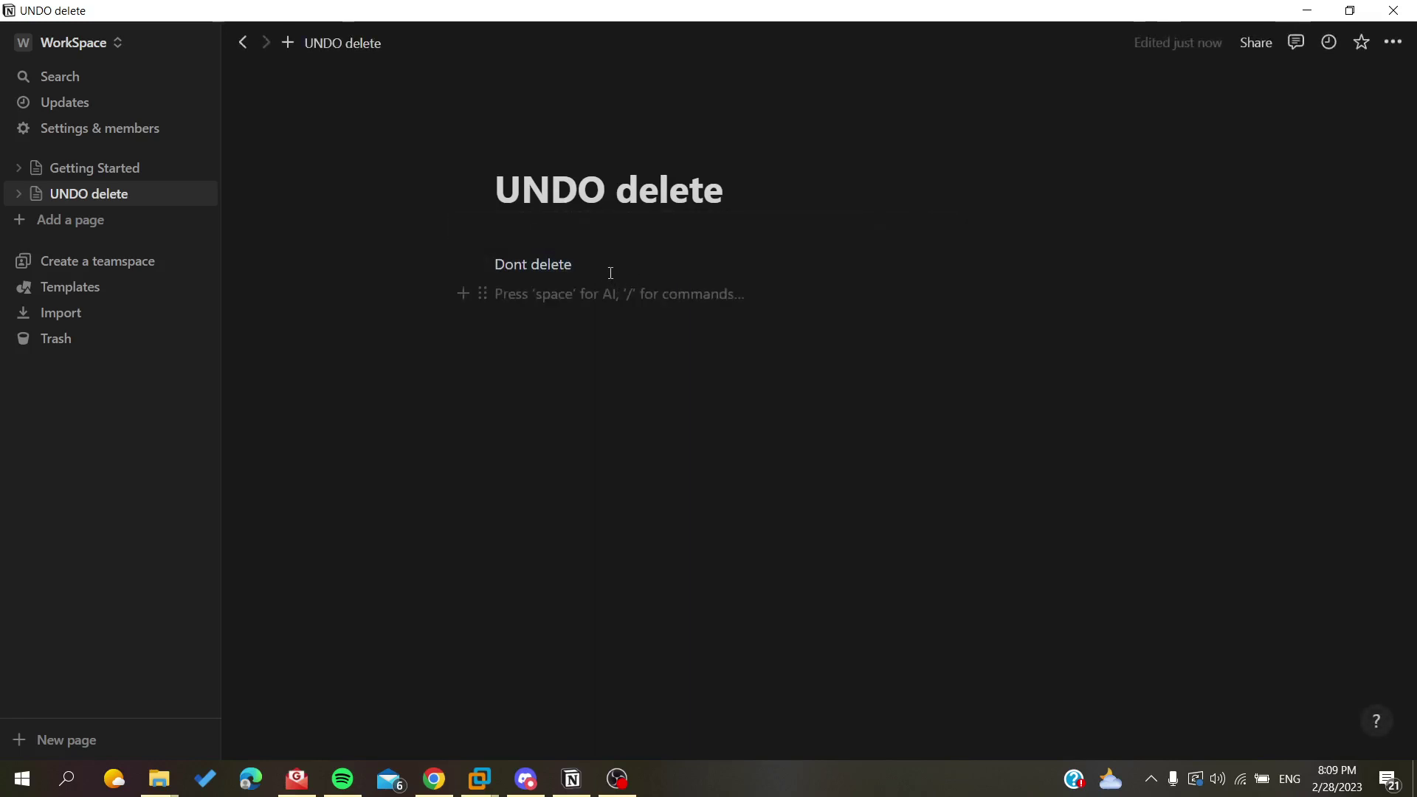
click(576, 271)
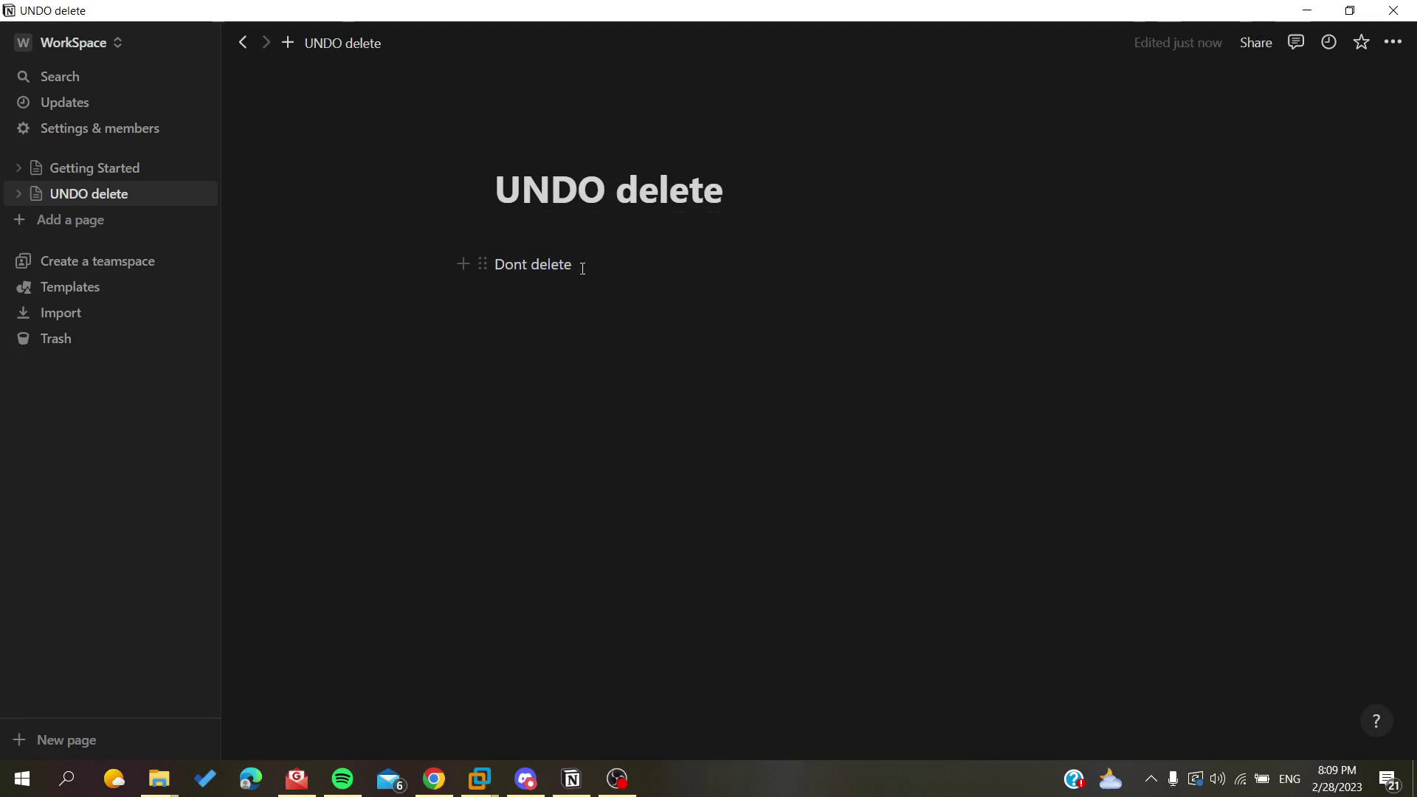
drag(582, 268, 465, 271)
key(BackSpace)
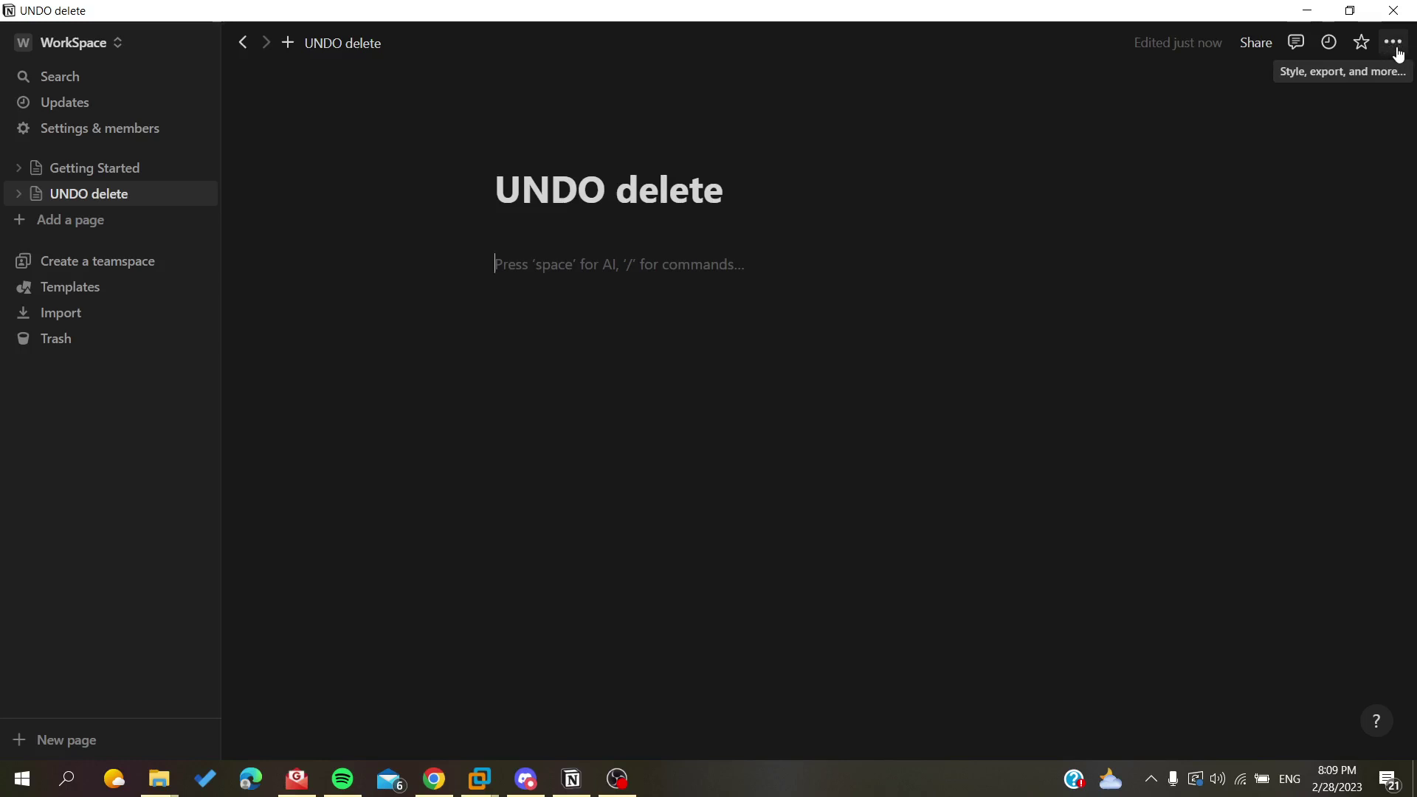
- Restore the 'Dont delete' line using Undo from the page's ••• menu
click(1396, 47)
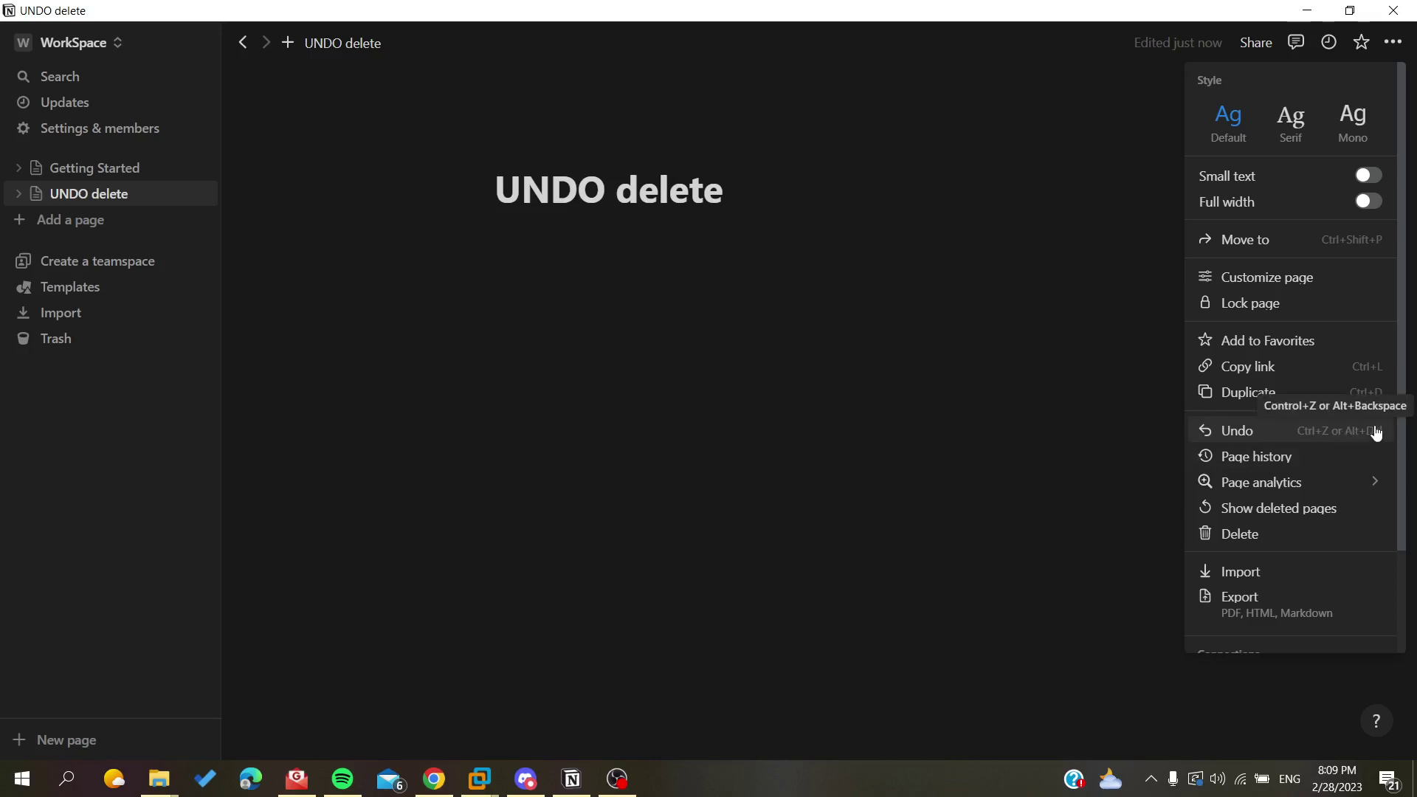
click(1253, 437)
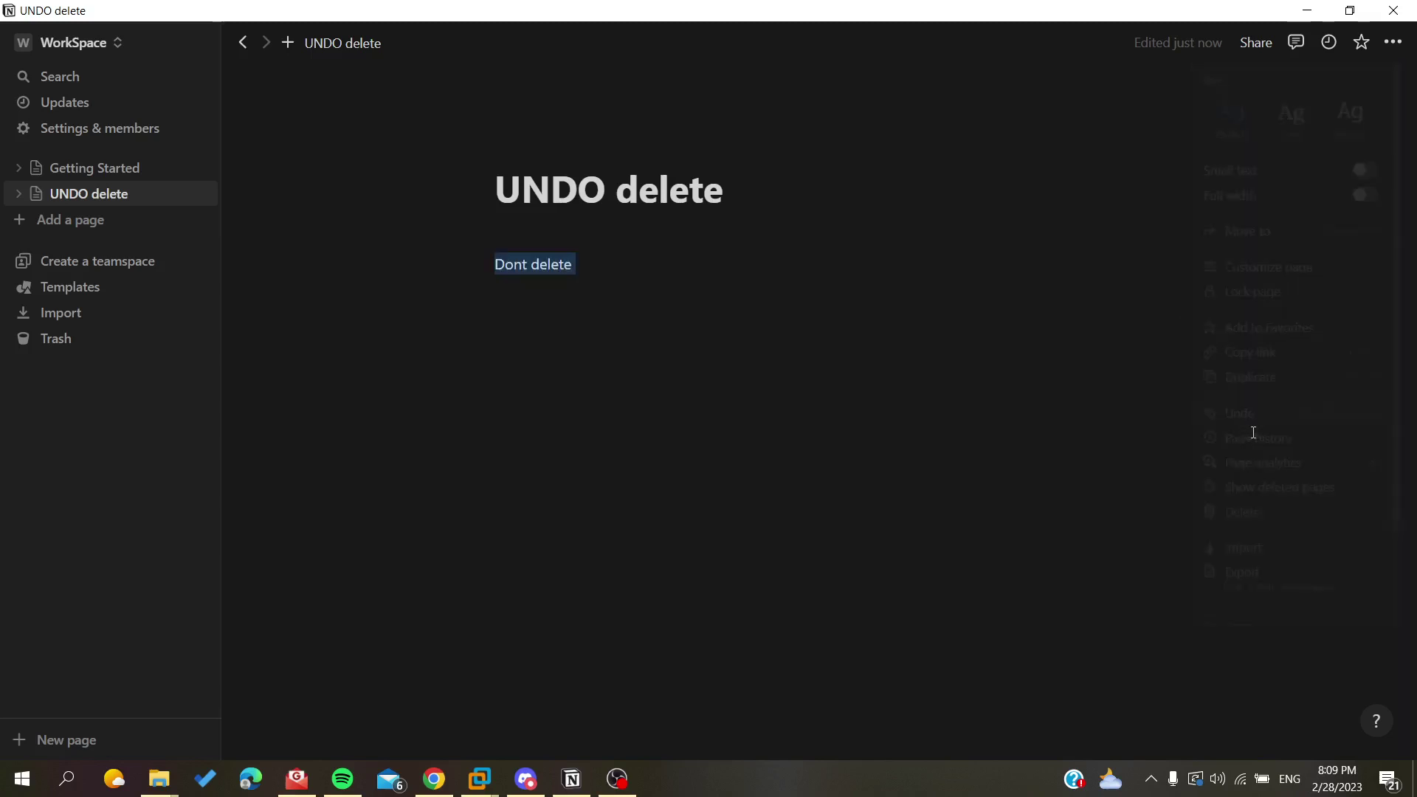
click(655, 307)
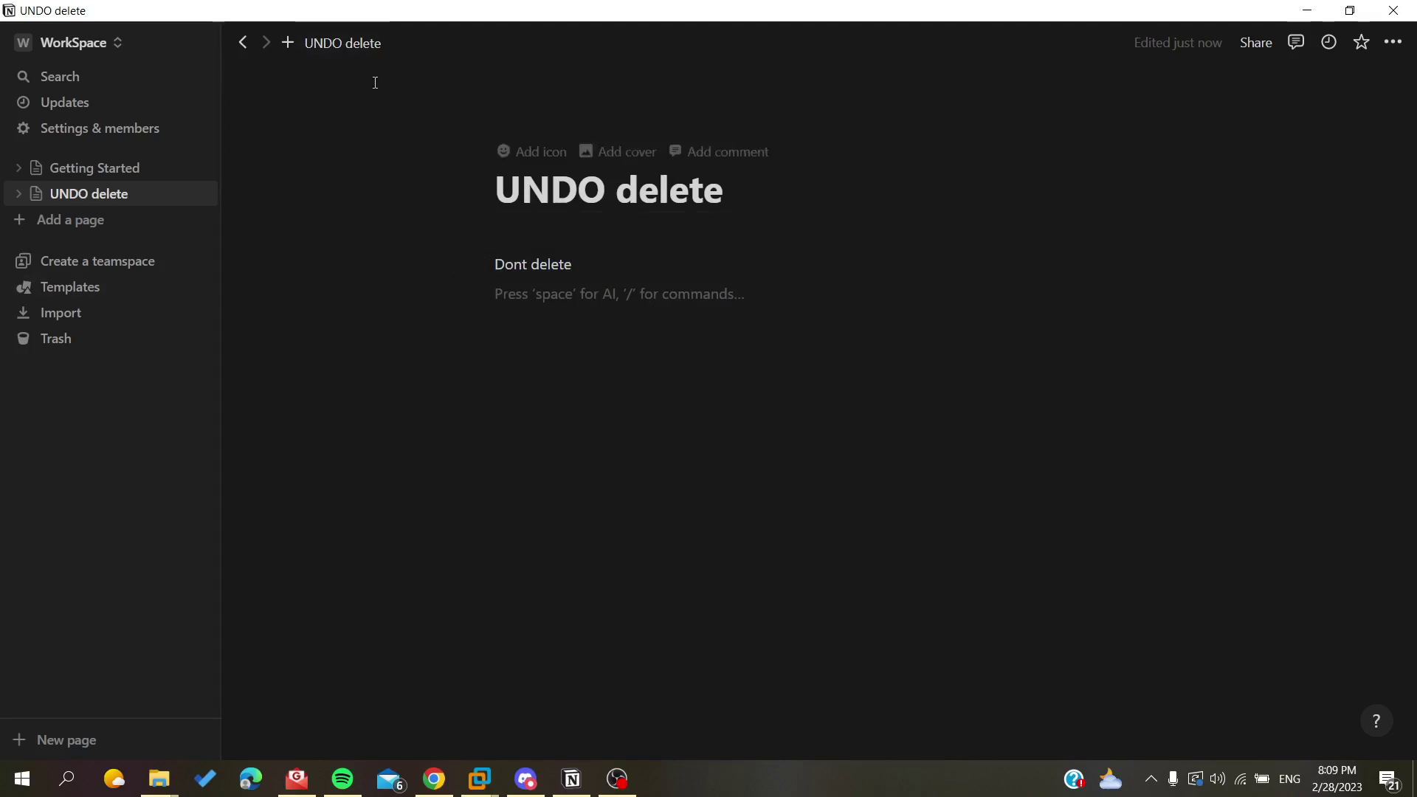
- Delete the 'UNDO delete' page from its sidebar context menu, sending it to Trash
right_click(87, 196)
click(133, 211)
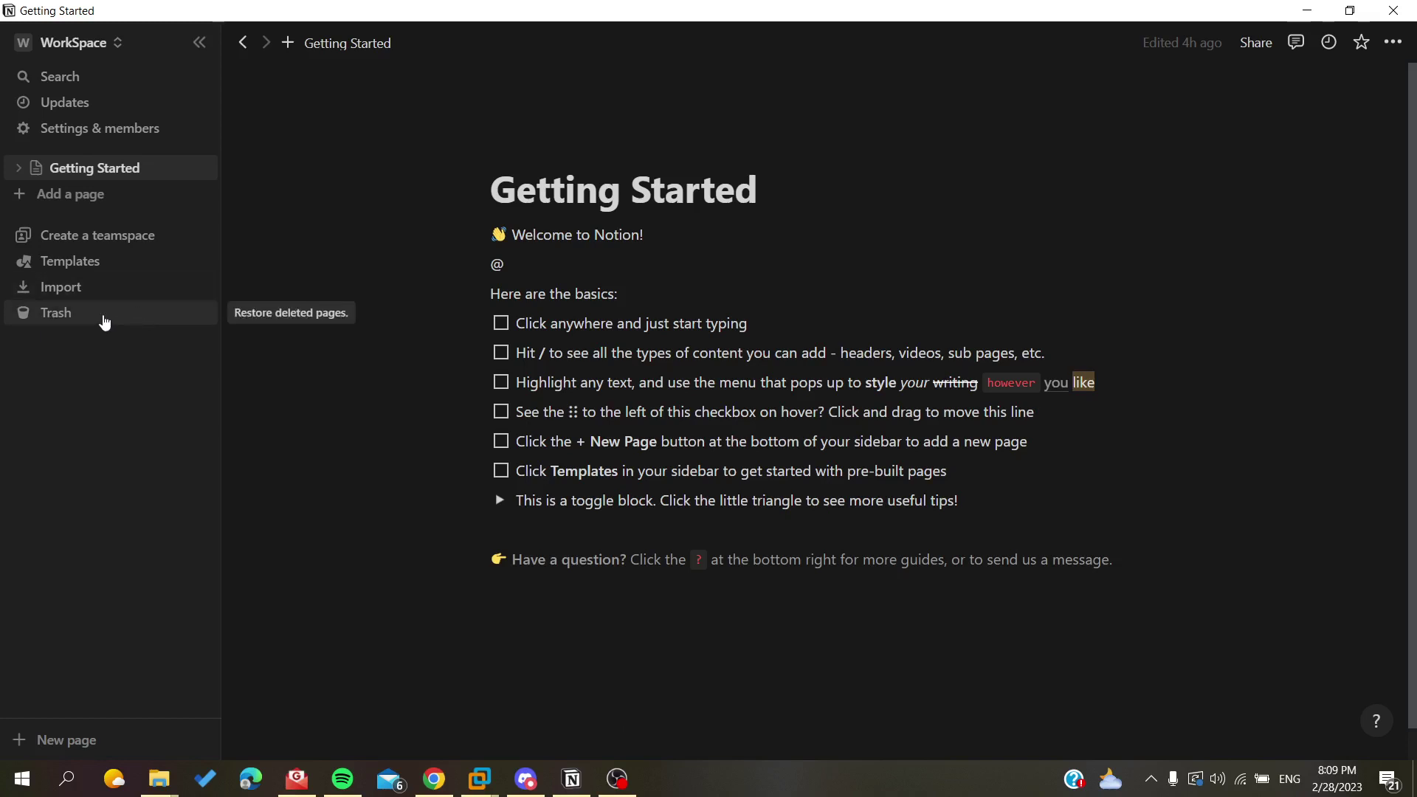
- Restore 'Taking notes' from the workspace-wide Trash list, then erase its title
click(94, 320)
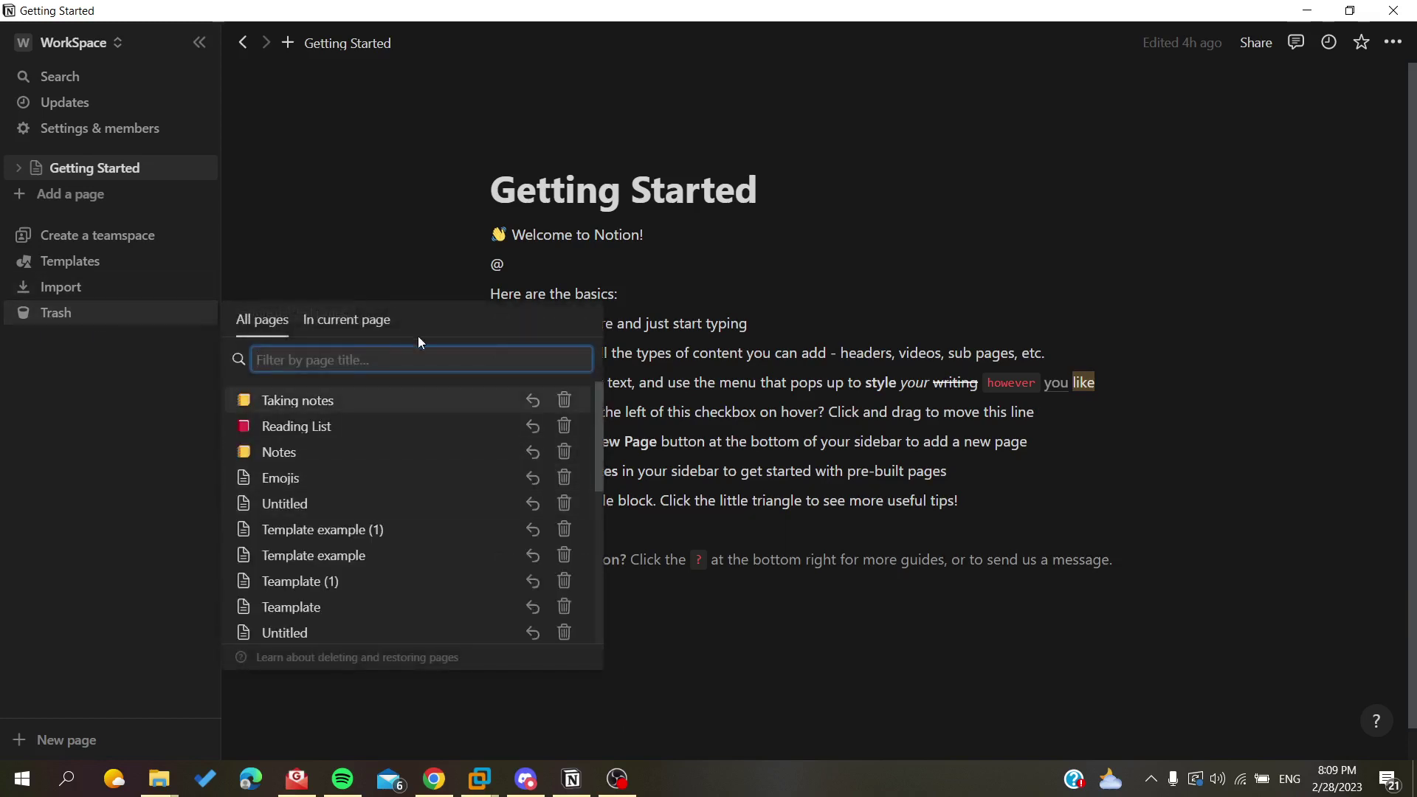
scroll(319, 568, down, 5)
scroll(316, 576, up, 5)
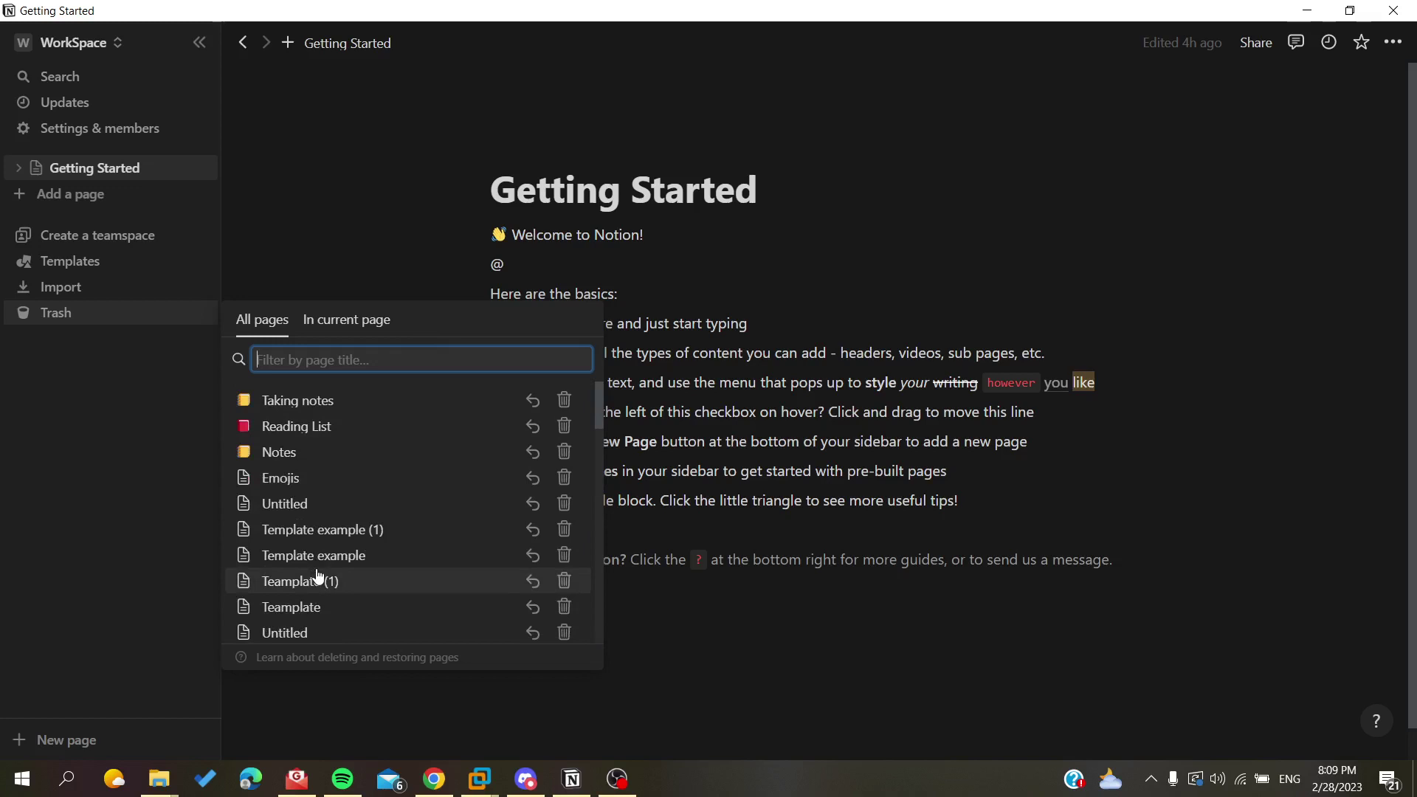
click(349, 319)
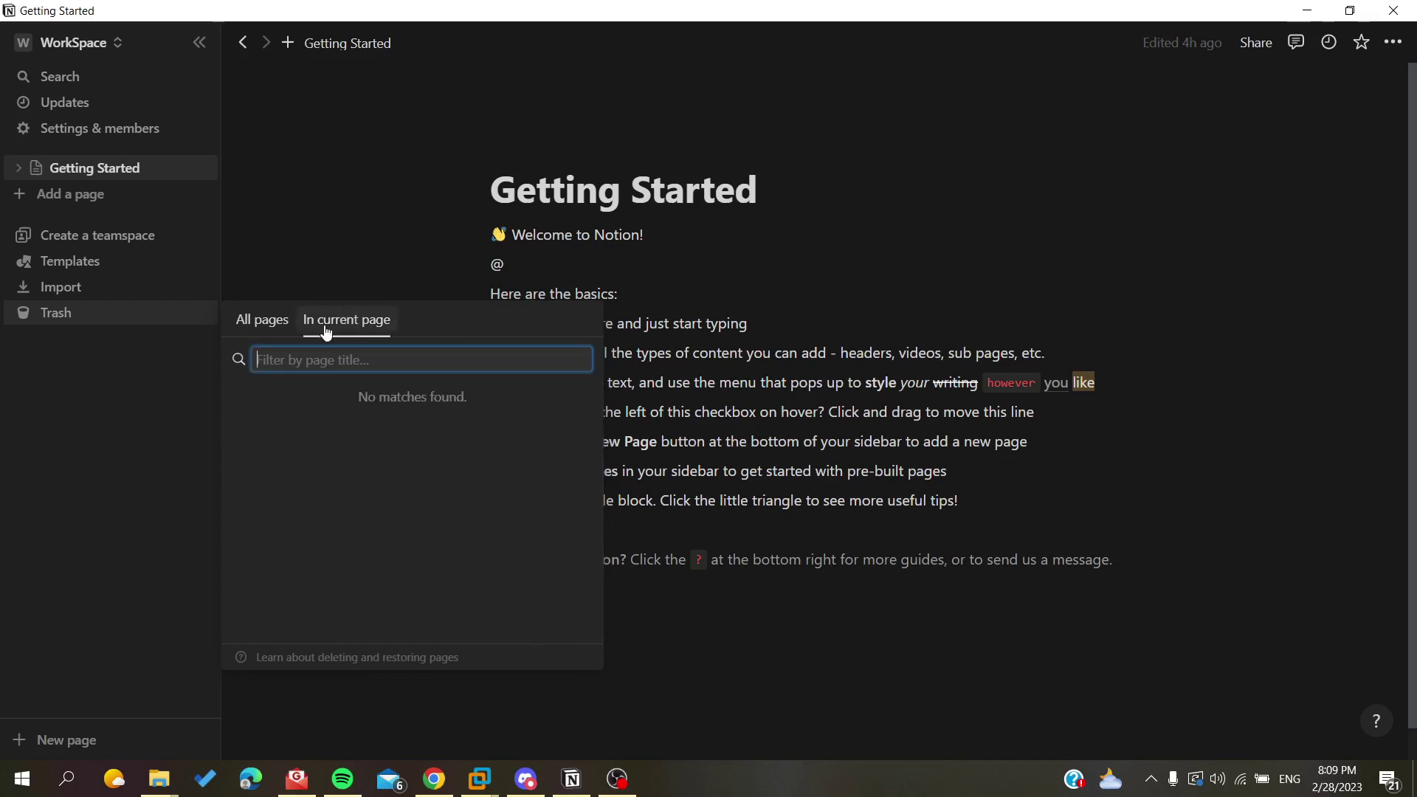
click(241, 322)
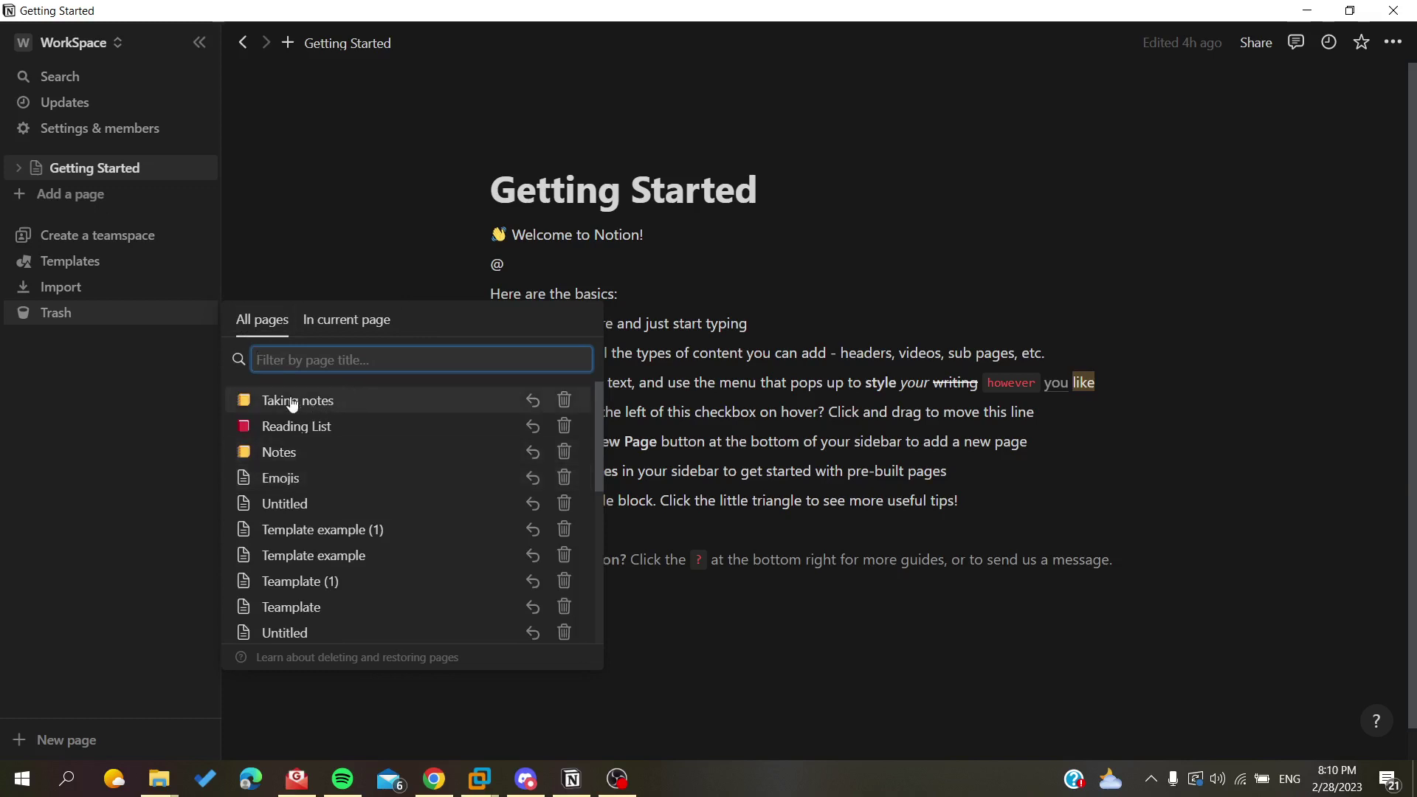
click(533, 403)
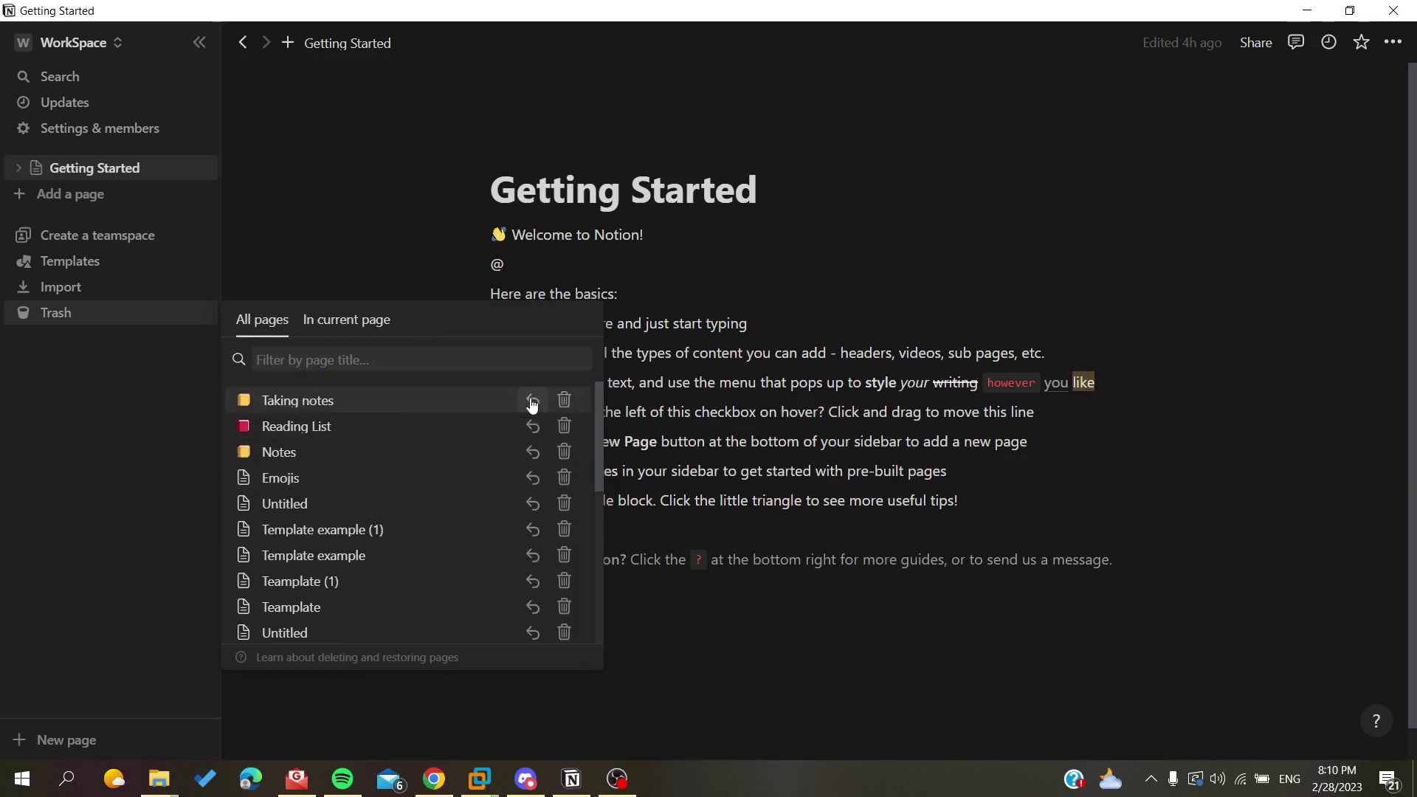
click(107, 384)
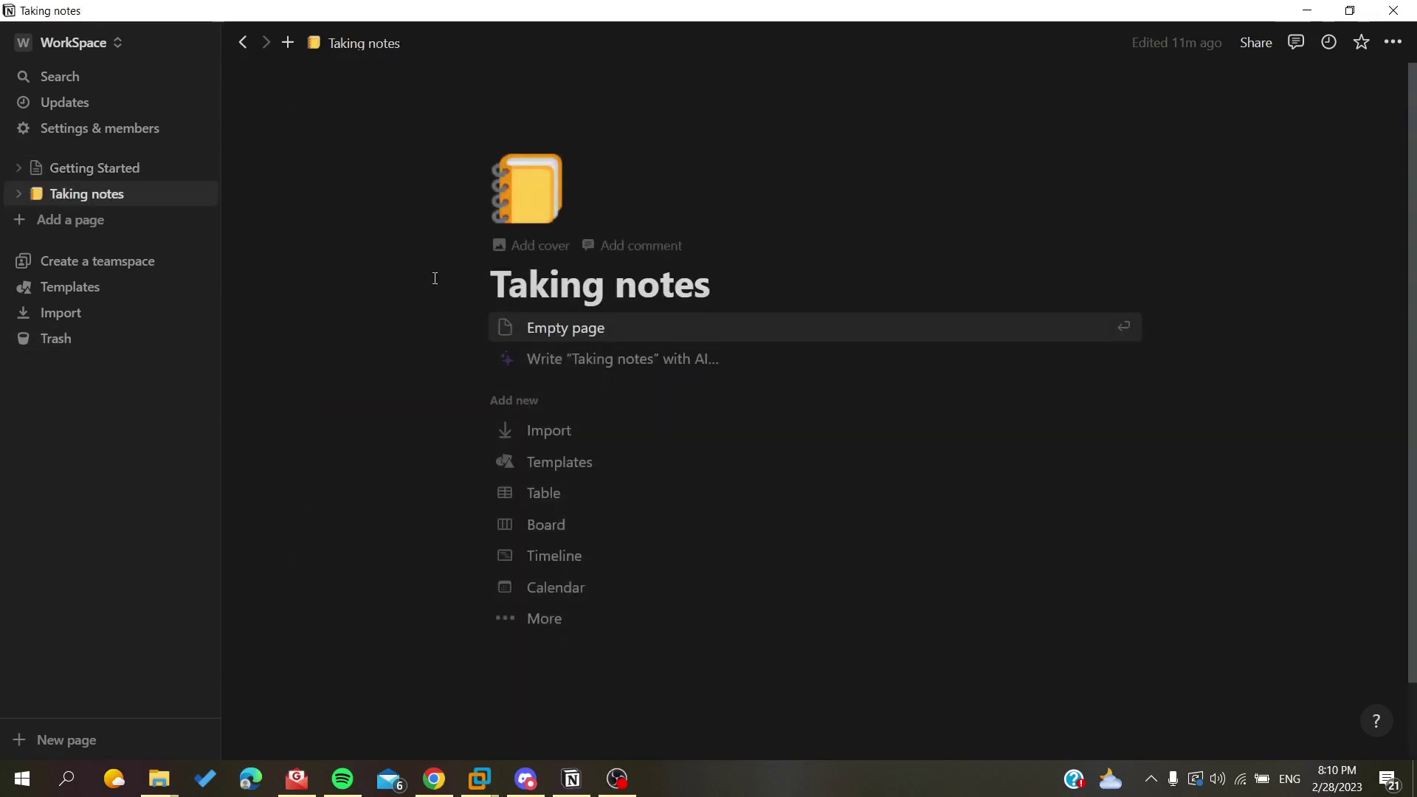
drag(797, 430, 386, 130)
key(BackSpace)
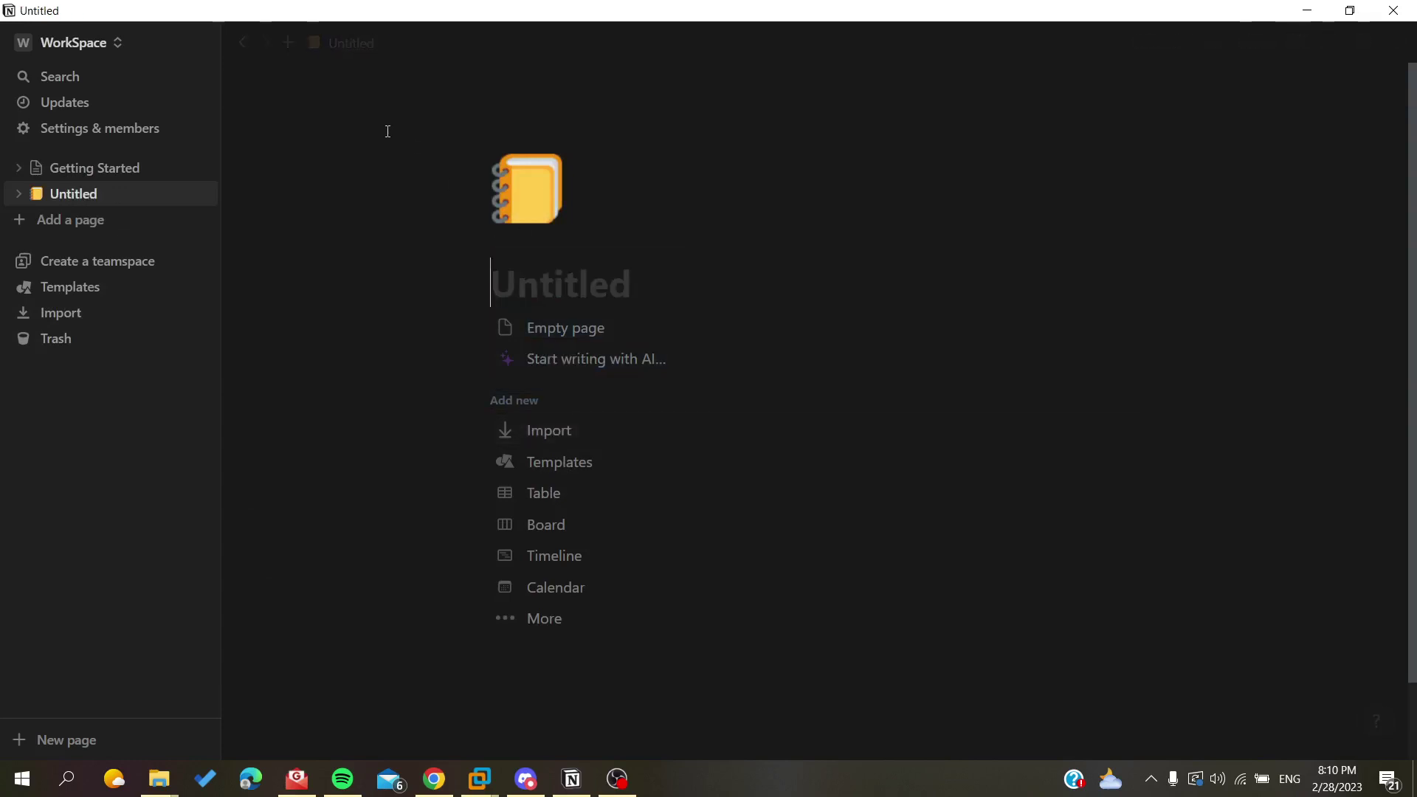
- Add a blank page, then reopen 'UNDO delete' from Trash and restore it
click(33, 223)
click(70, 366)
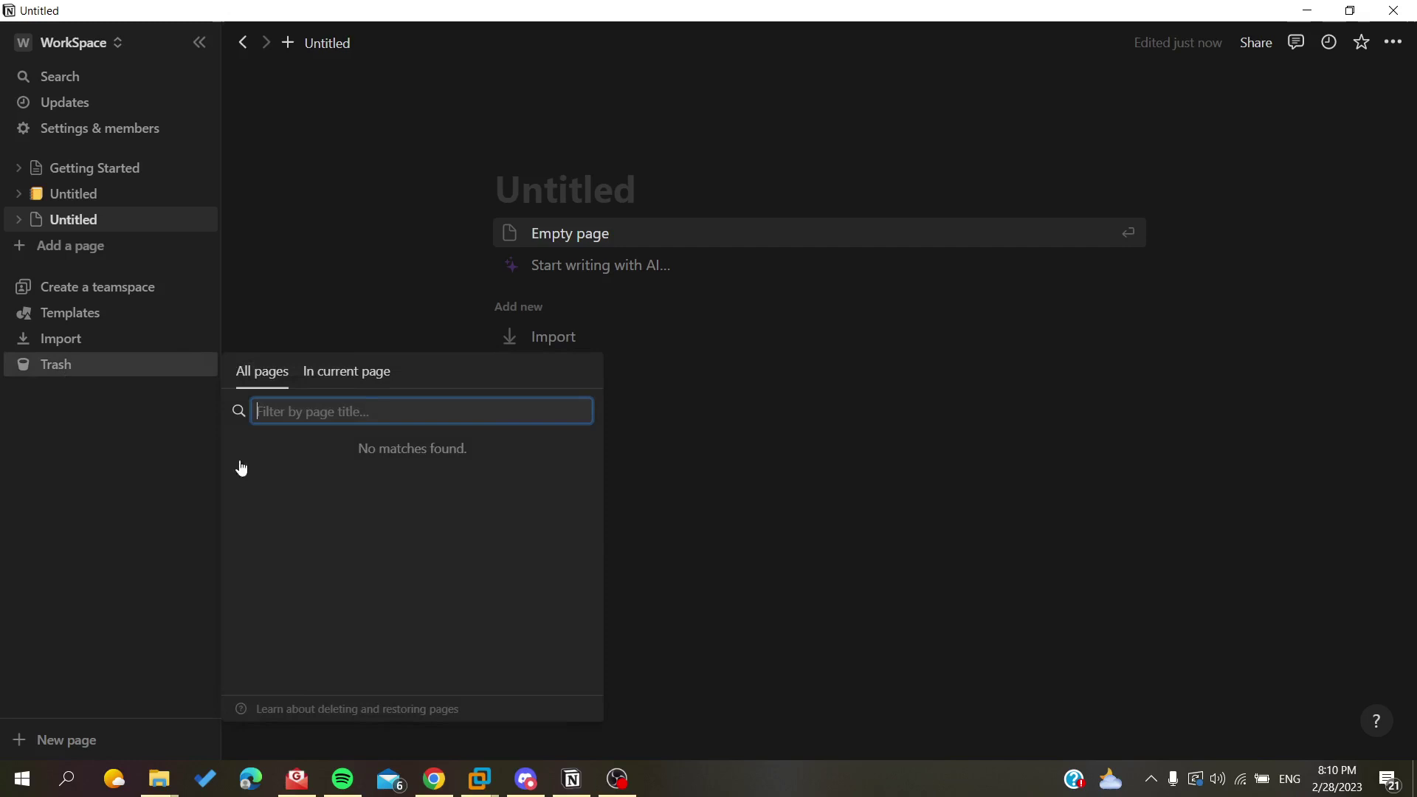
click(273, 451)
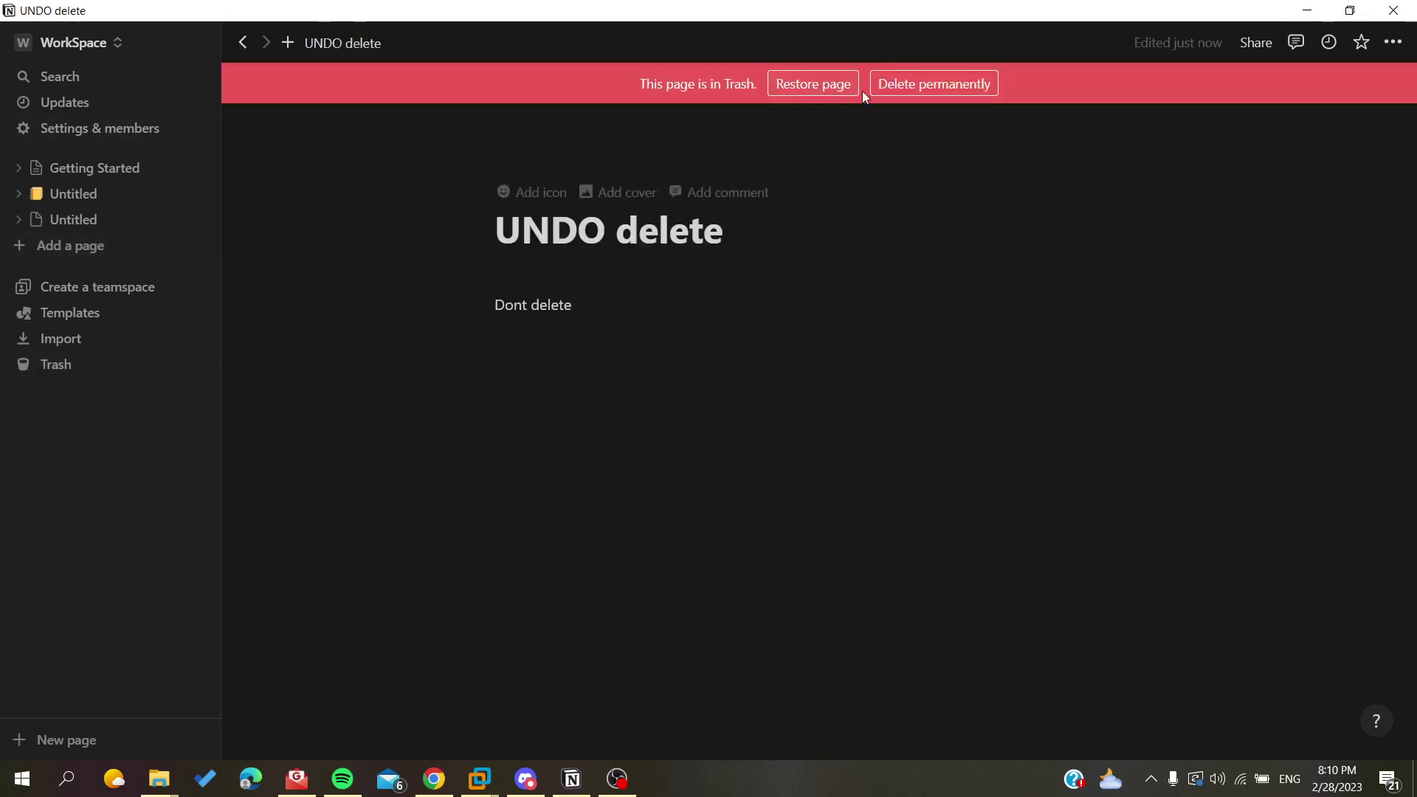
click(814, 83)
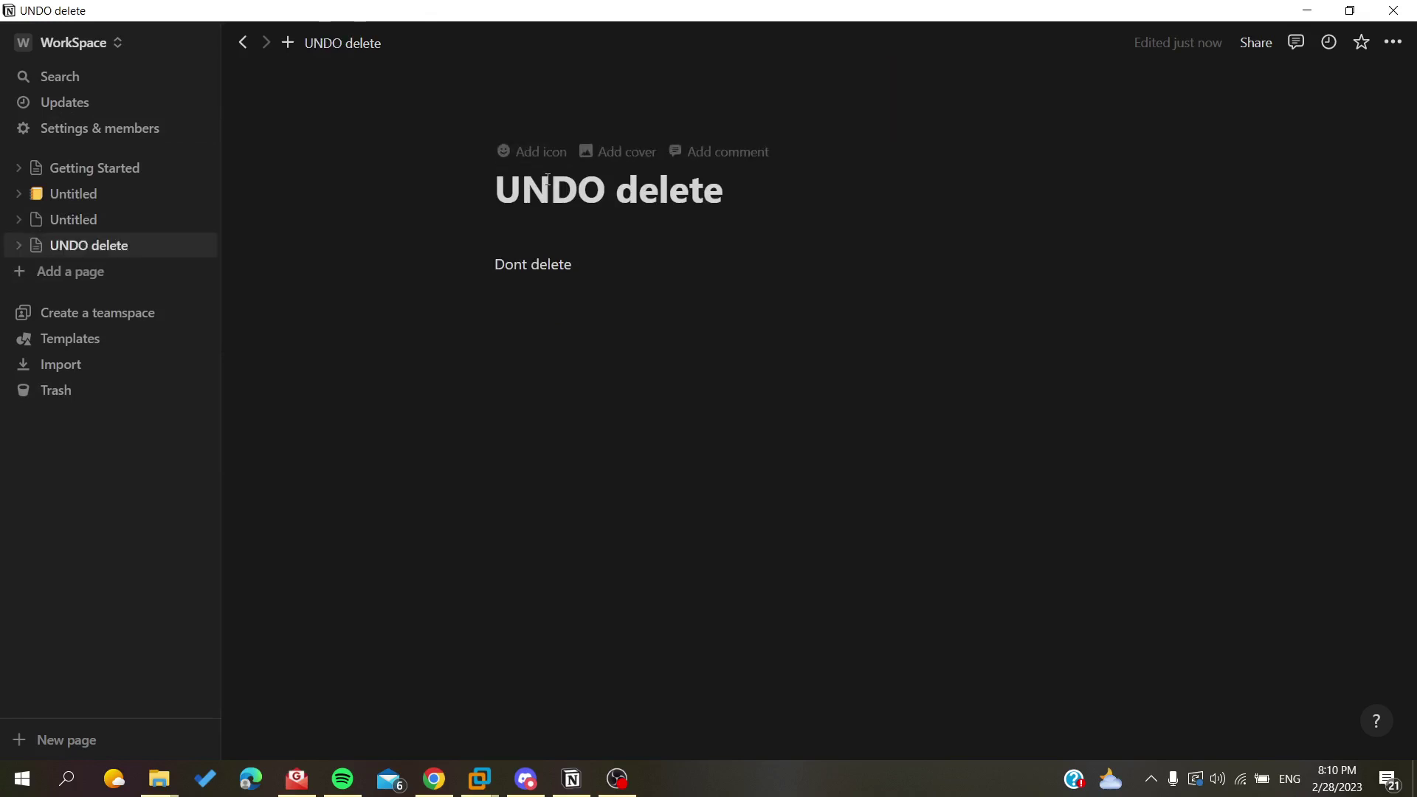
drag(531, 165, 748, 324)
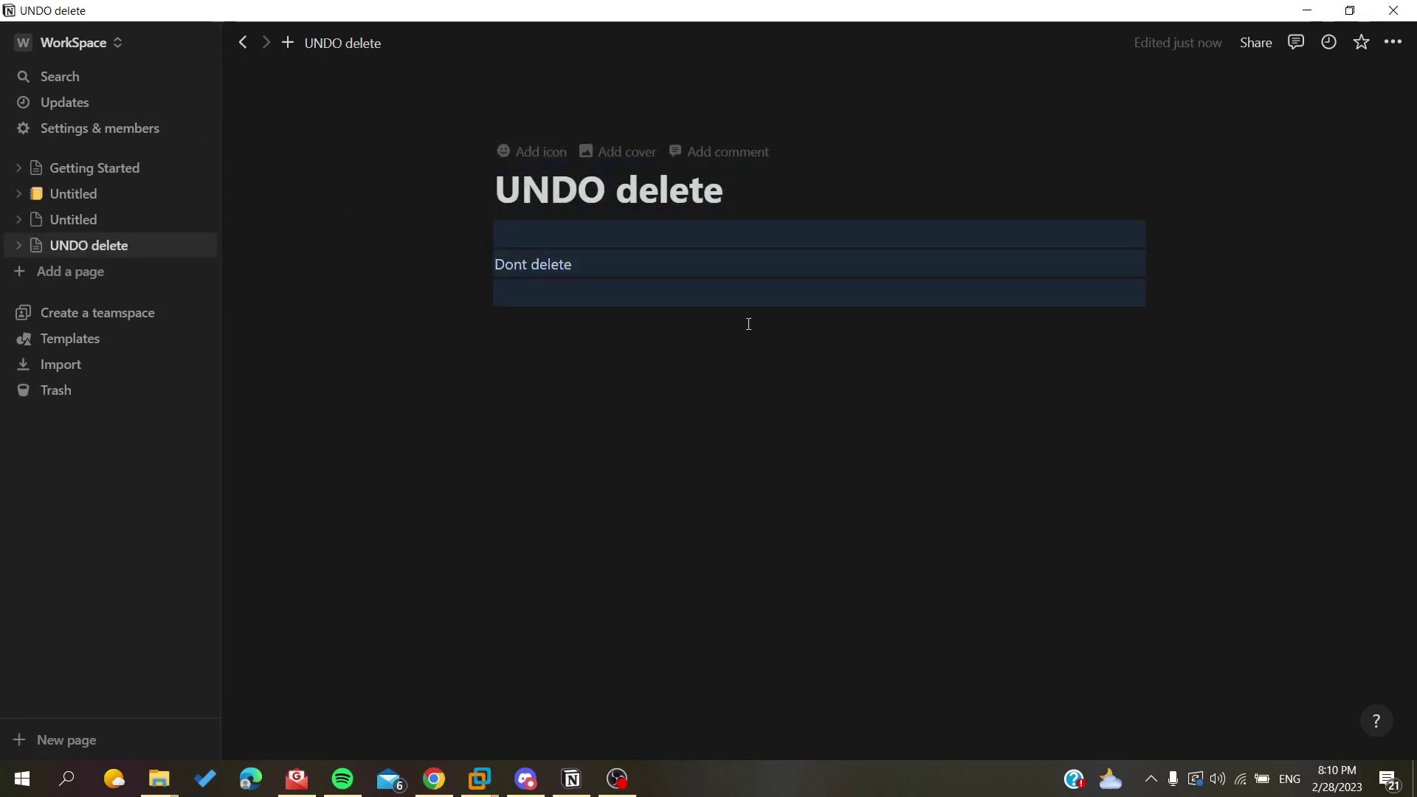
click(701, 364)
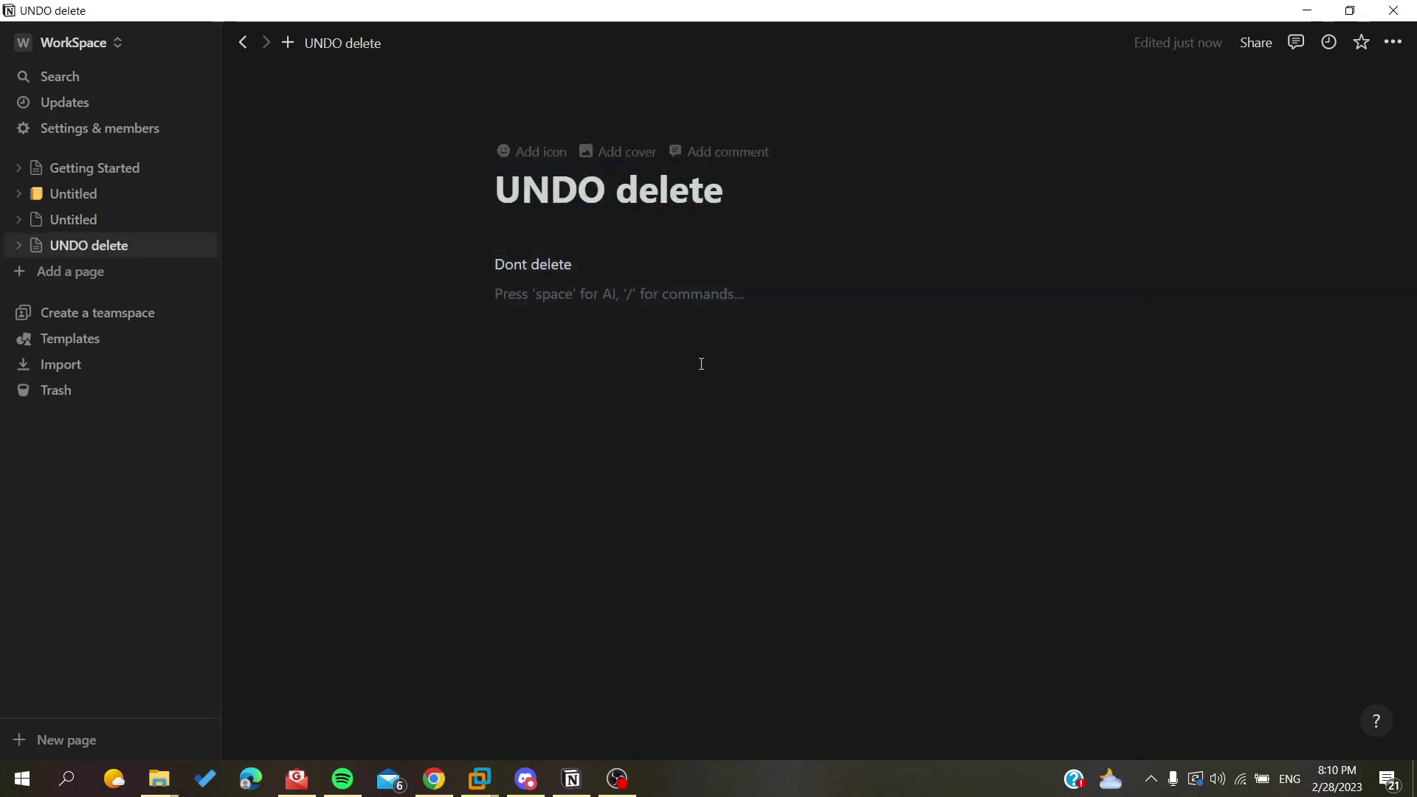